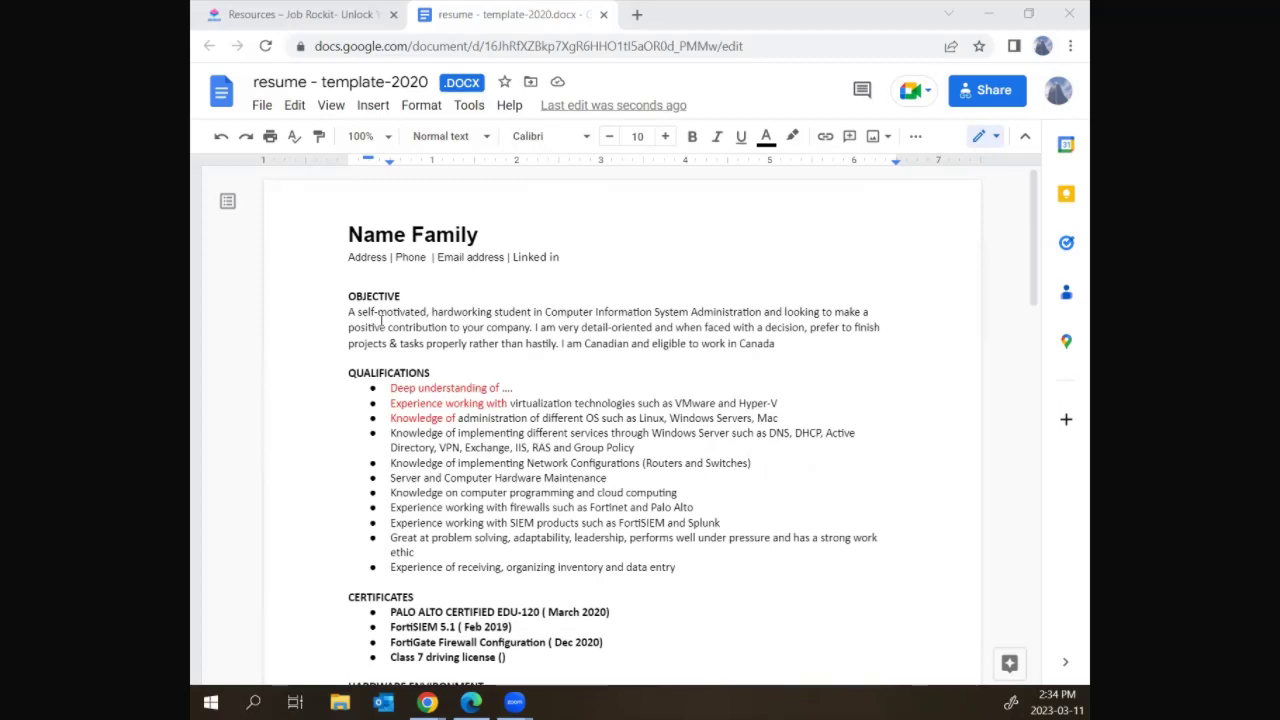
Review the resume's first page, highlighting the Objective, Qualifications, Certificates, Hardware Environment and Software Environment & Protocols sections
left_click_drag(378, 312, 422, 350)
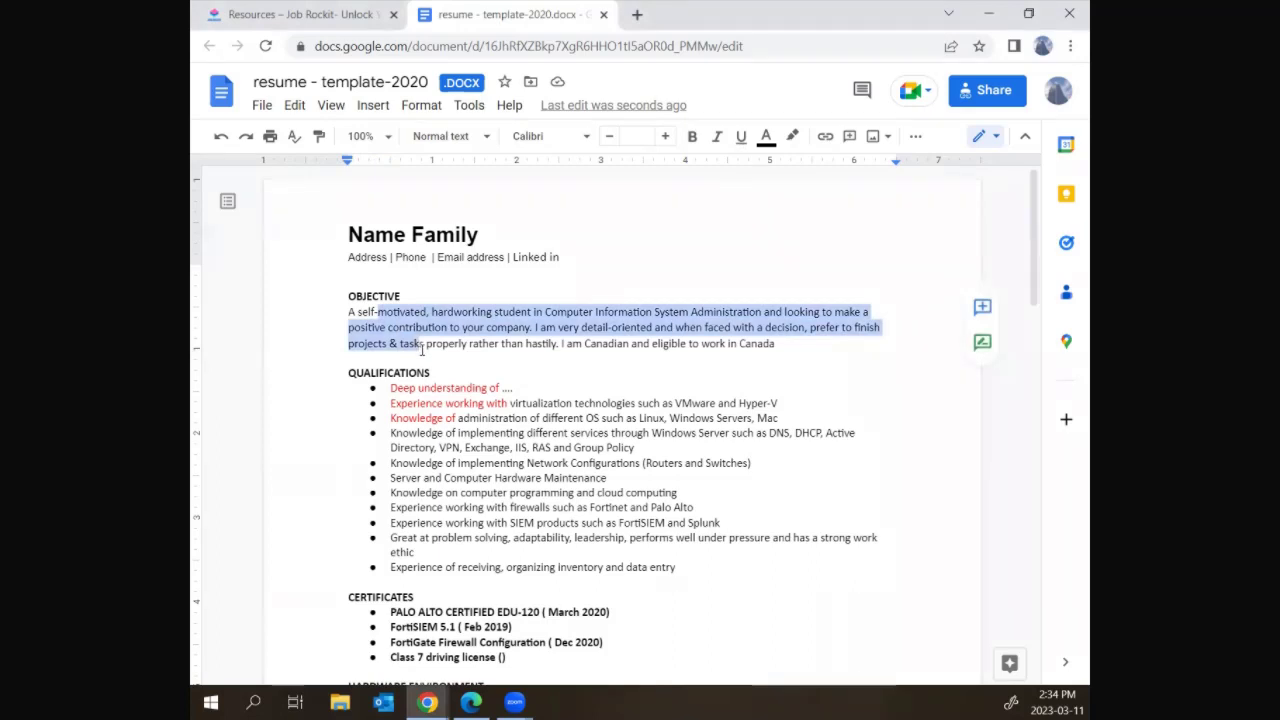
left_click_drag(422, 350, 428, 345)
scroll(401, 289, "down", 3)
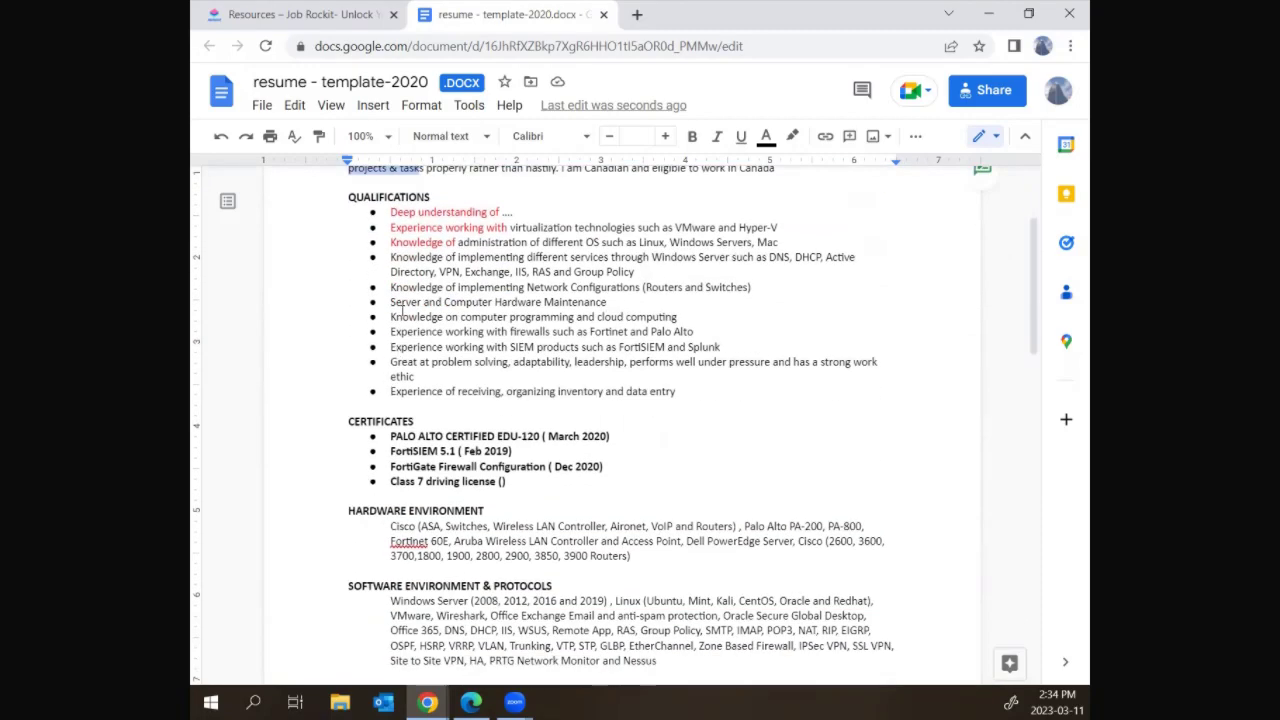
left_click_drag(390, 212, 420, 396)
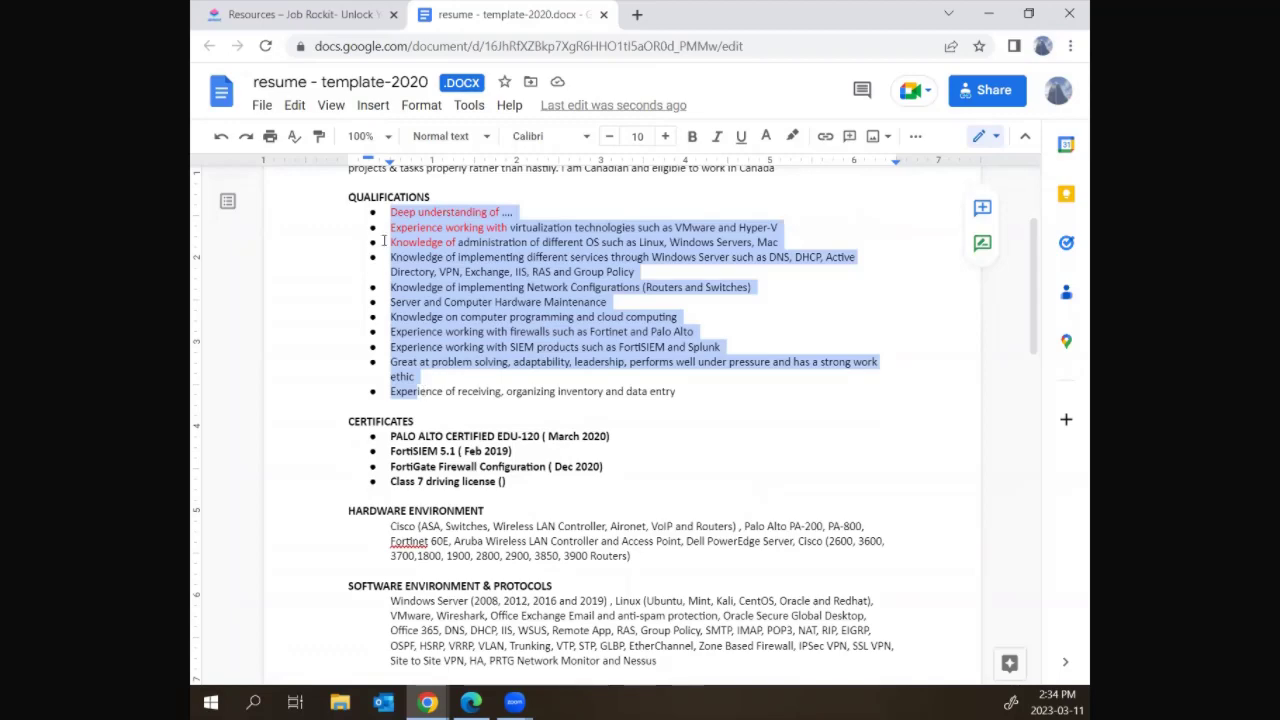
scroll(391, 290, "down", 3)
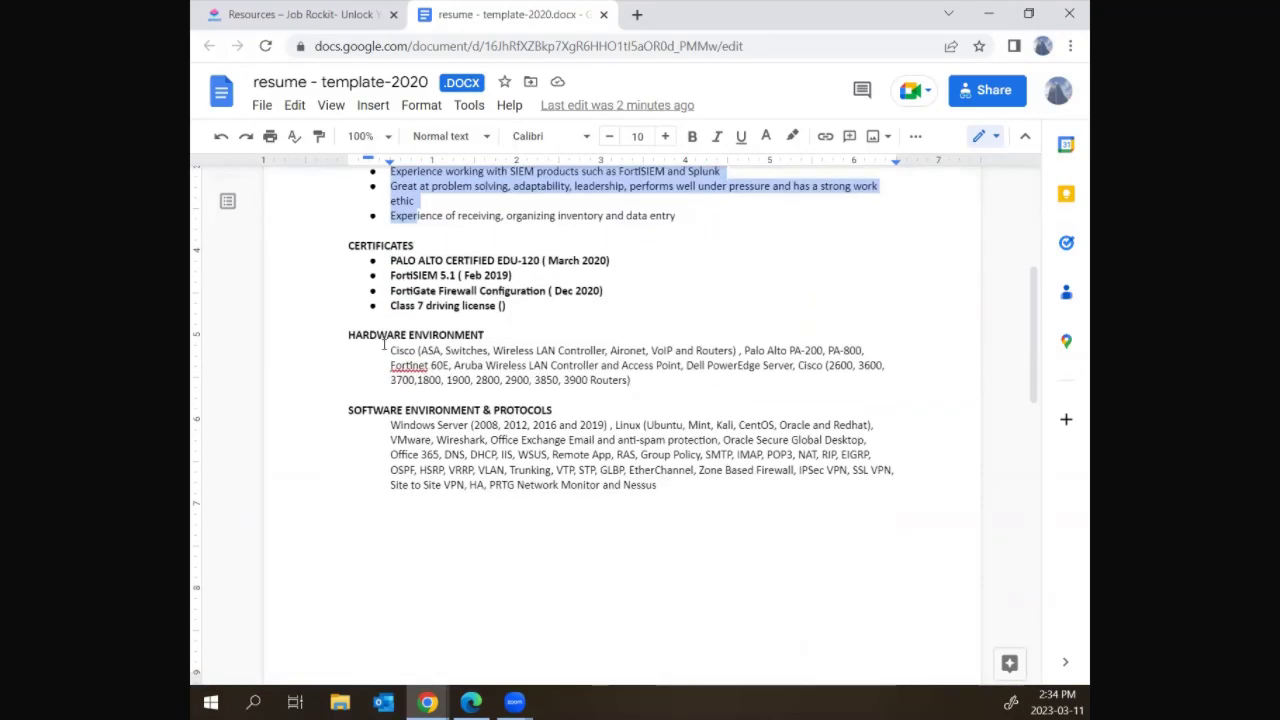
scroll(385, 330, "up", 2)
scroll(383, 345, "up", 1)
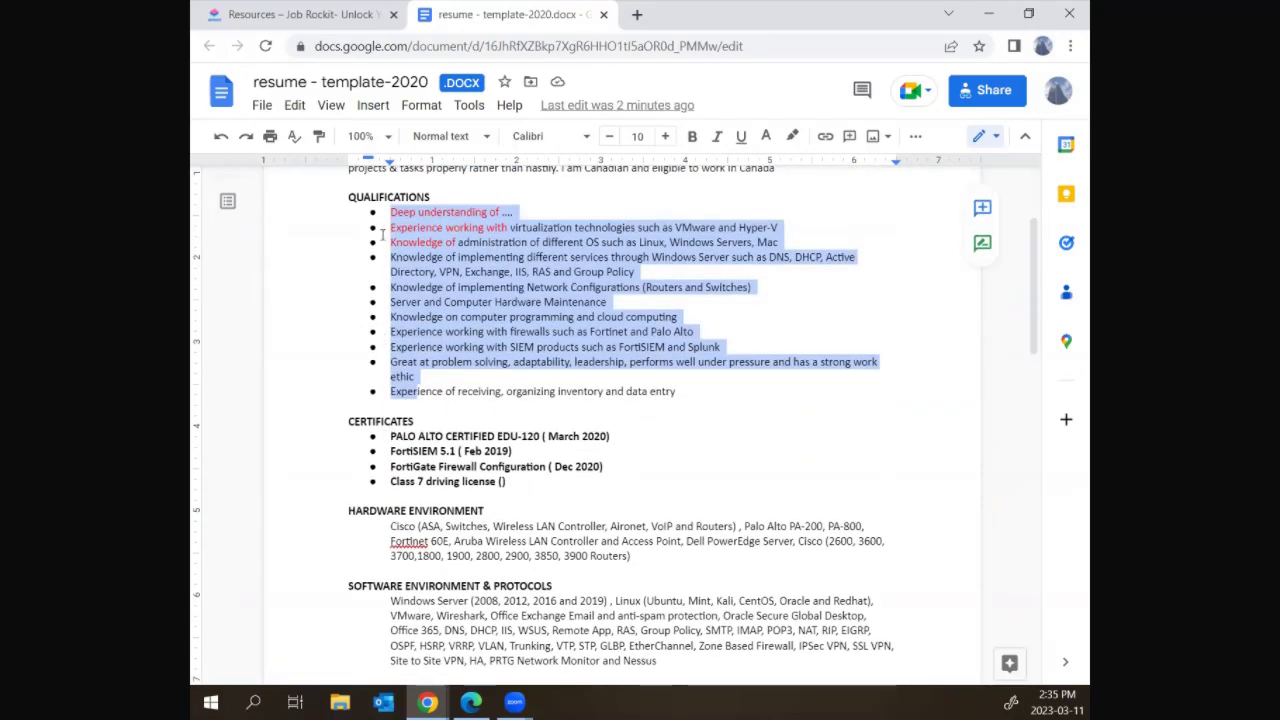
scroll(383, 449, "down", 2)
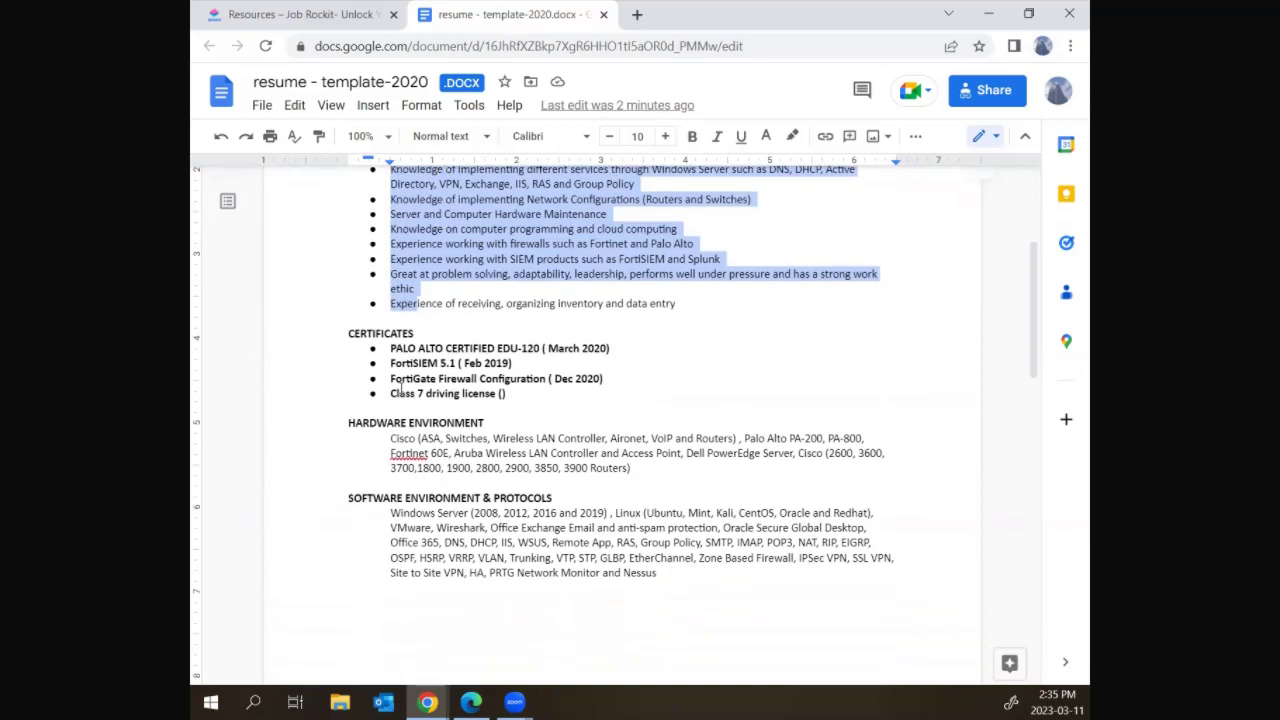
left_click_drag(389, 343, 384, 432)
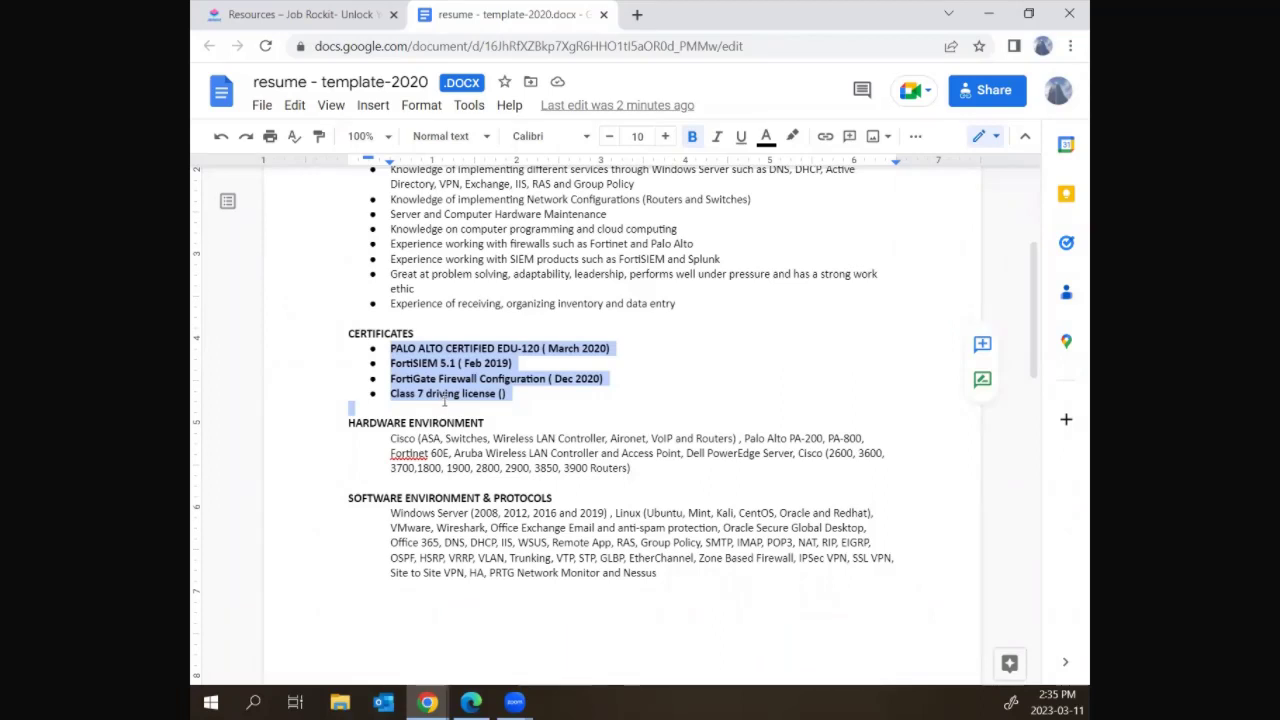
scroll(405, 482, "down", 3)
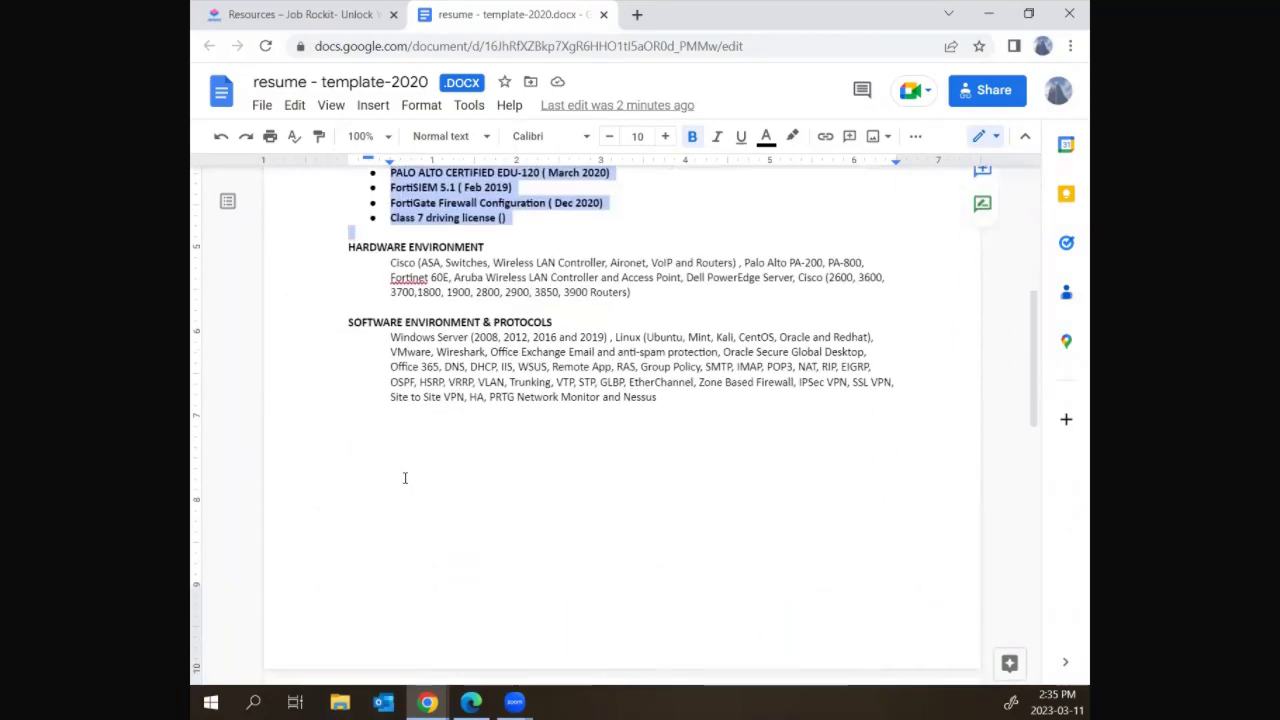
left_click_drag(336, 244, 336, 443)
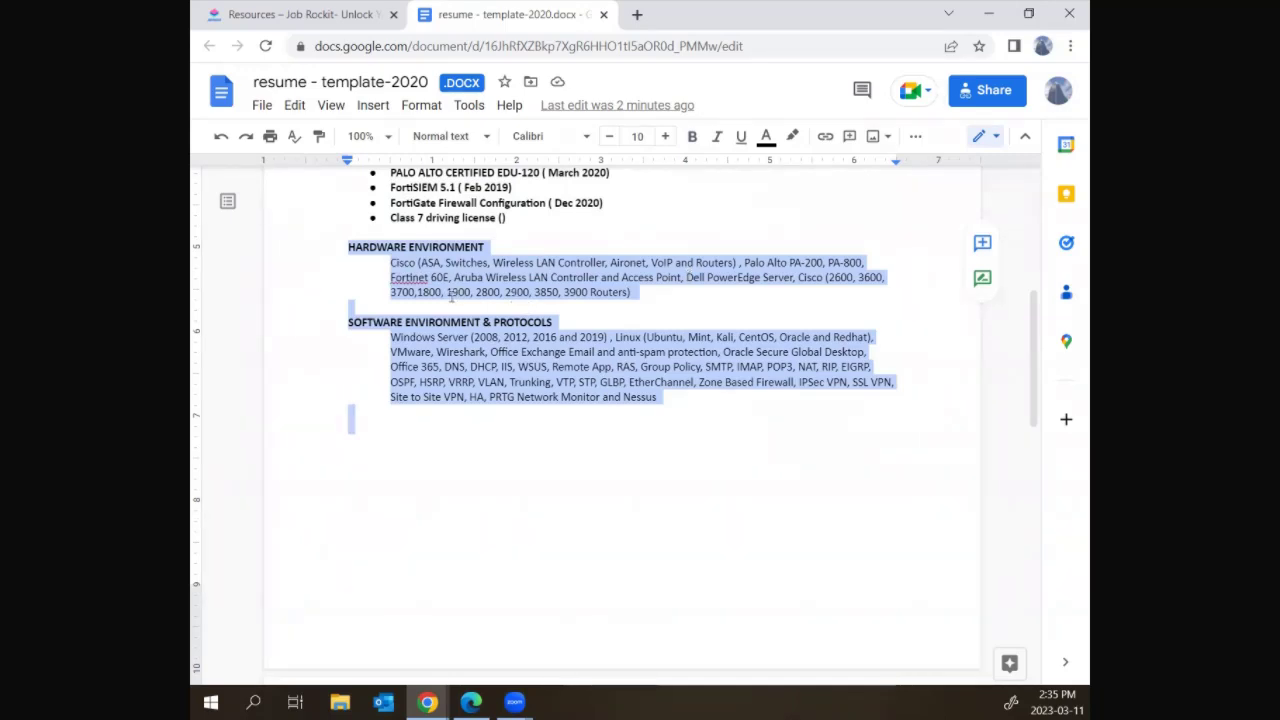
Review the resume's second page, highlighting the Experience, Education and Projects sections
scroll(420, 335, "down", 5)
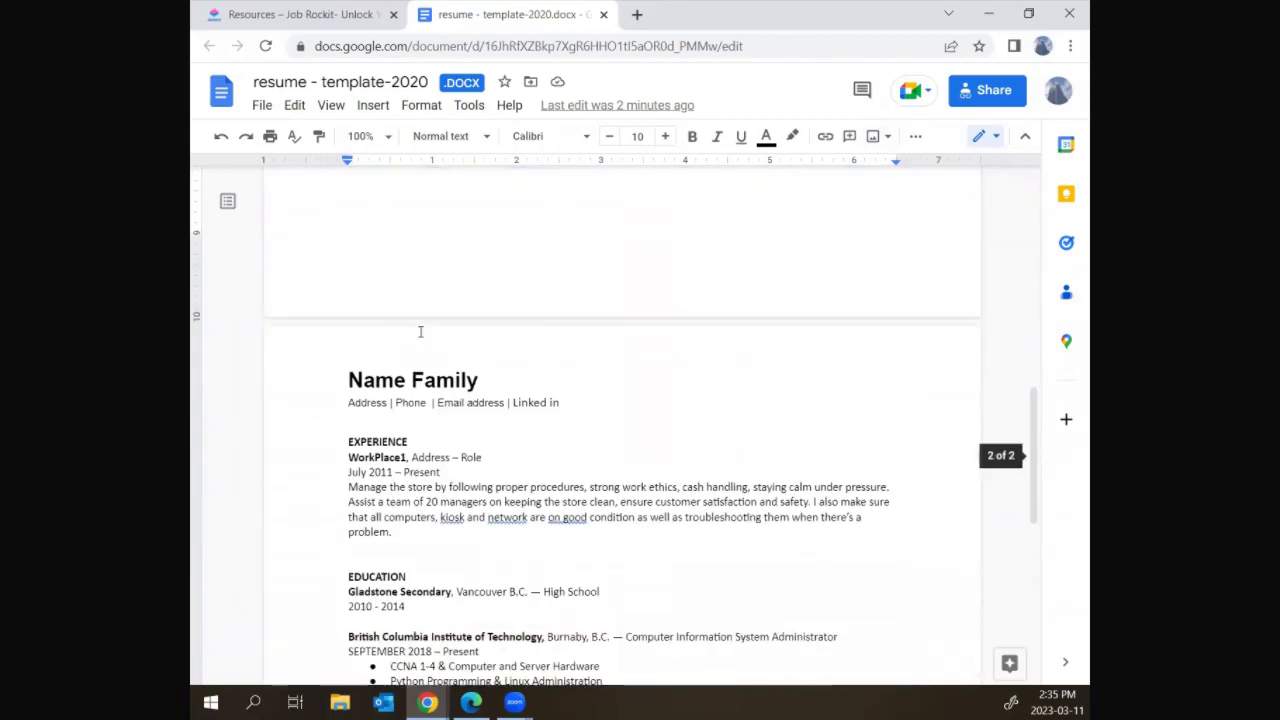
left_click_drag(325, 264, 348, 456)
left_click(359, 338)
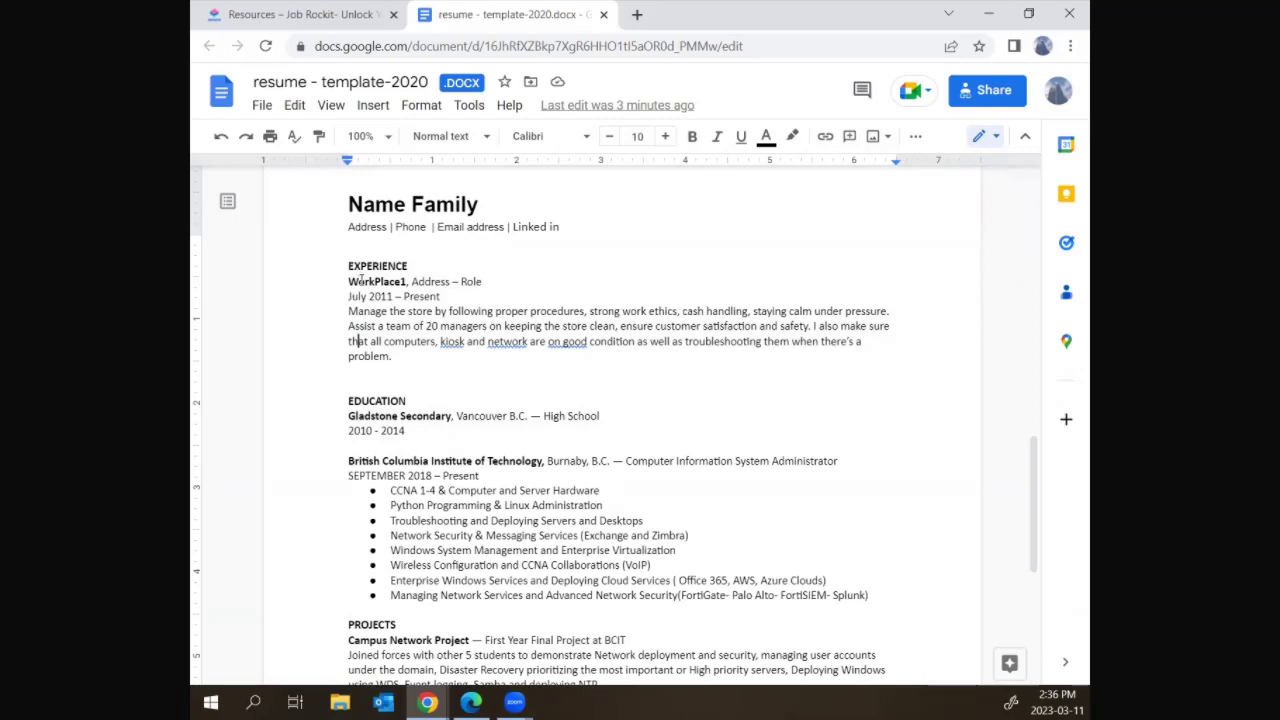
scroll(374, 363, "down", 3)
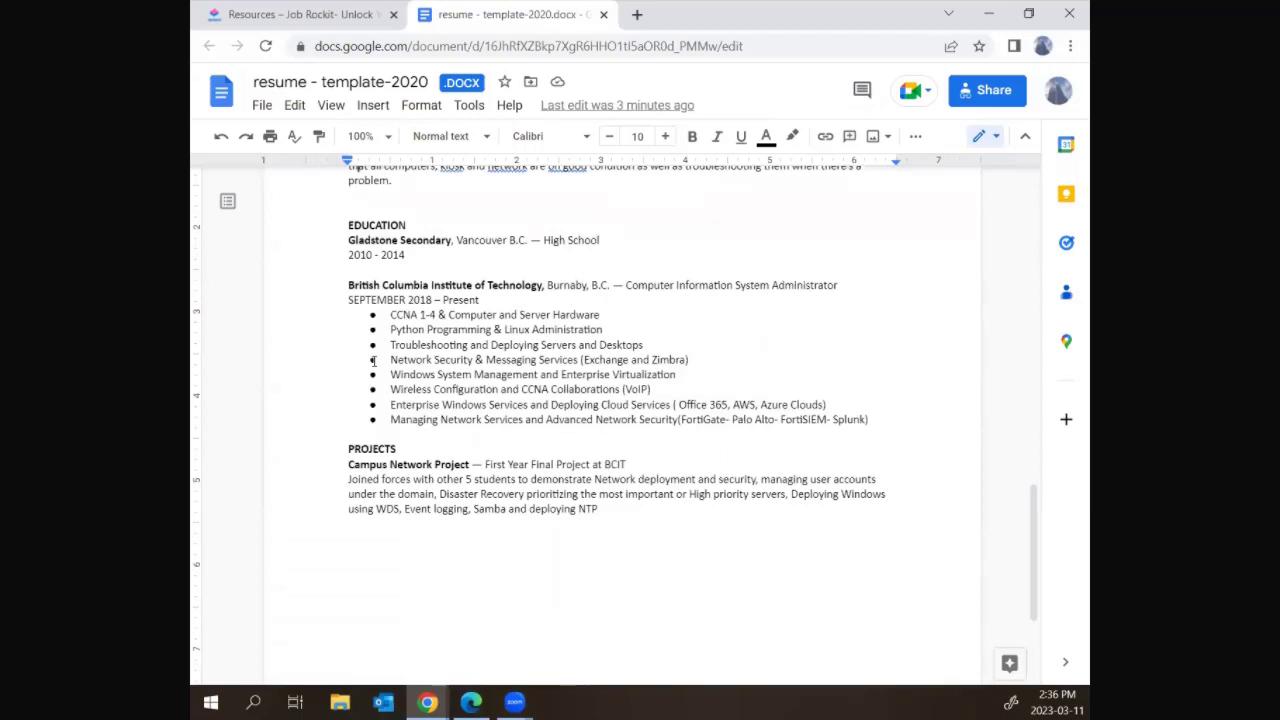
left_click_drag(338, 224, 318, 469)
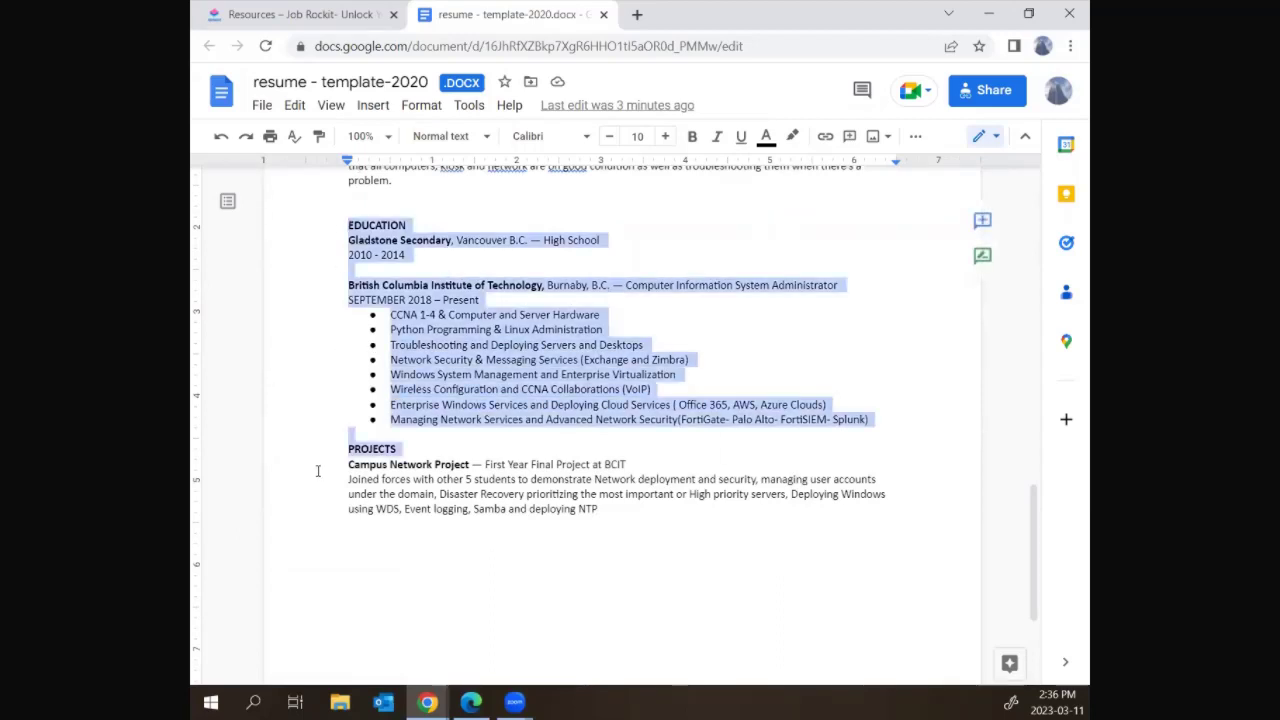
left_click(325, 372)
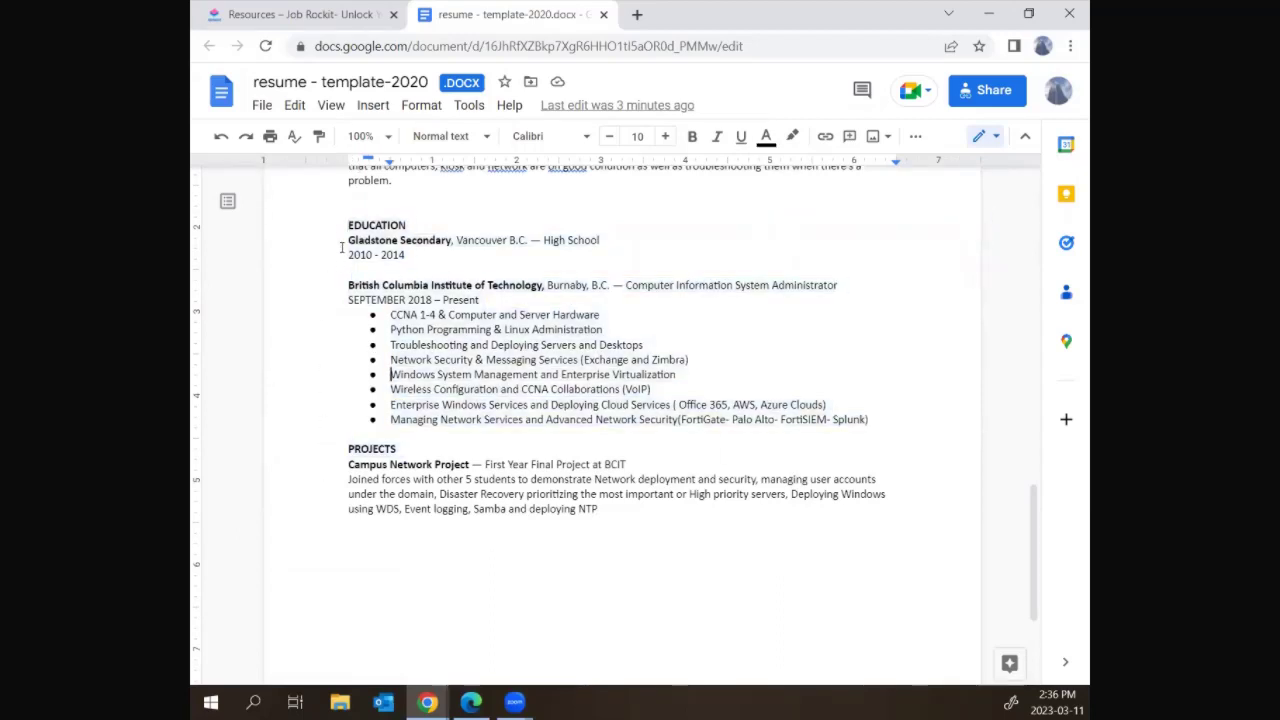
left_click_drag(339, 286, 334, 350)
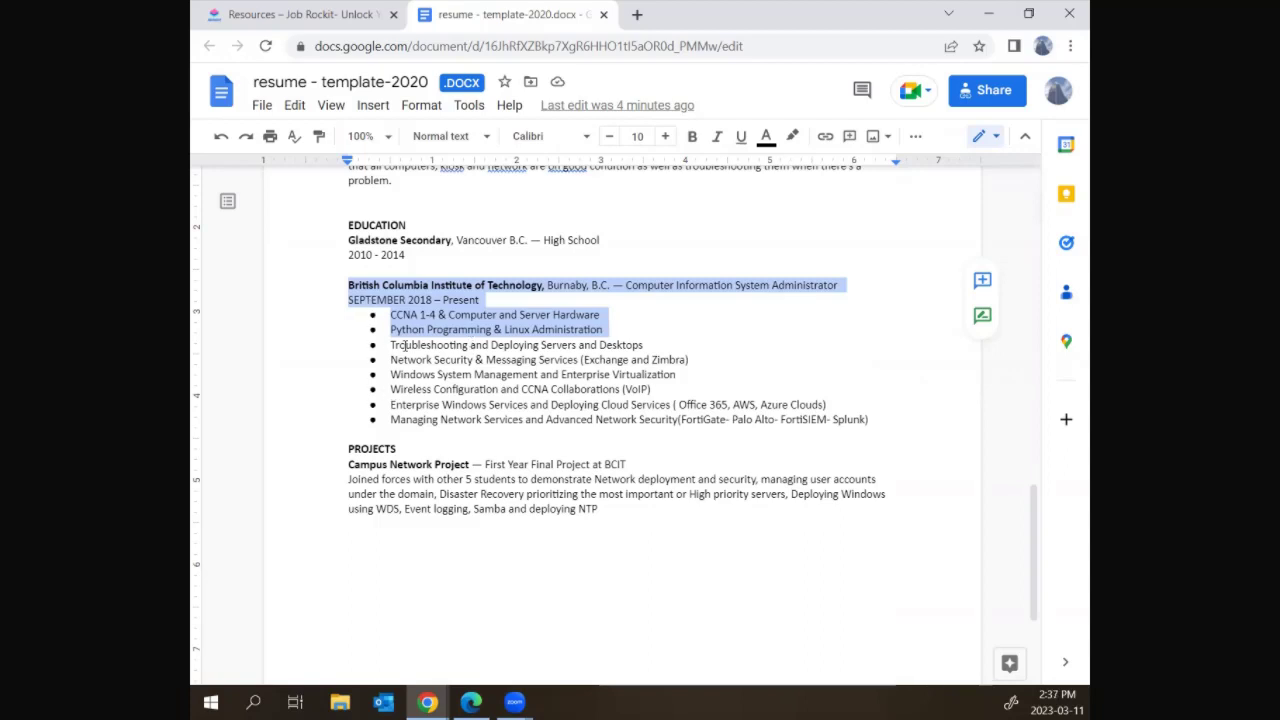
scroll(392, 374, "down", 2)
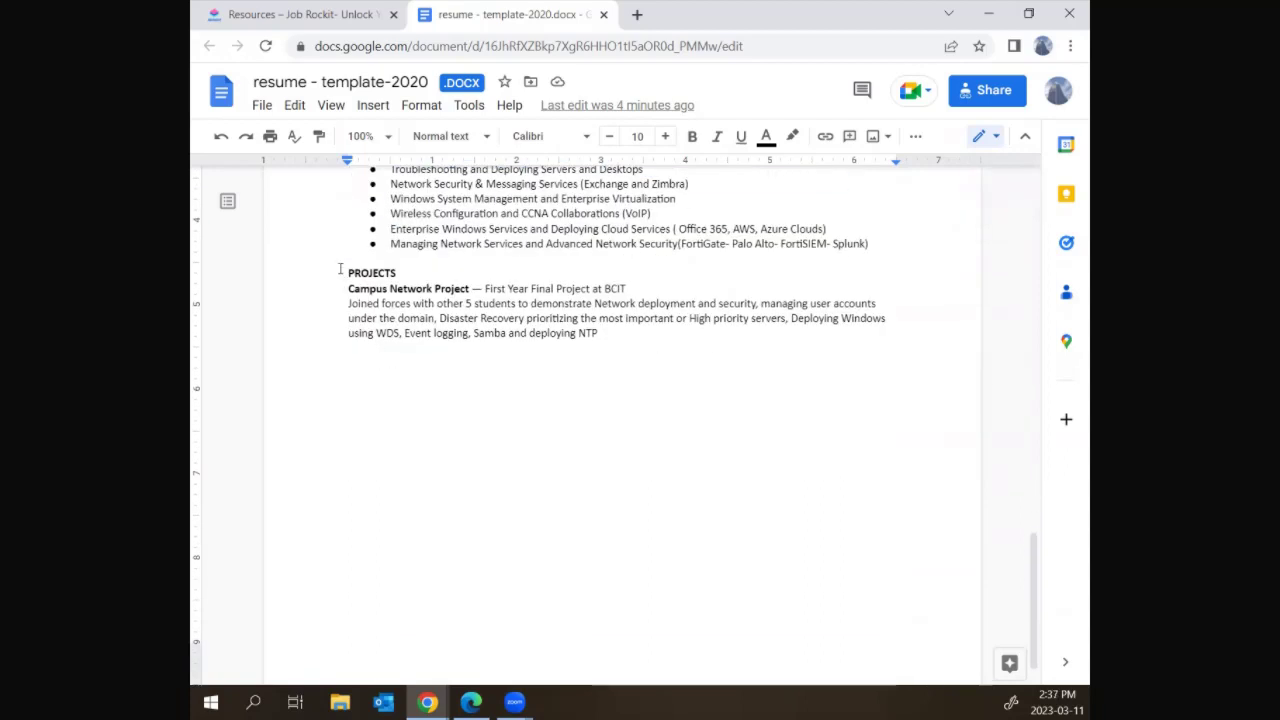
left_click_drag(343, 272, 340, 397)
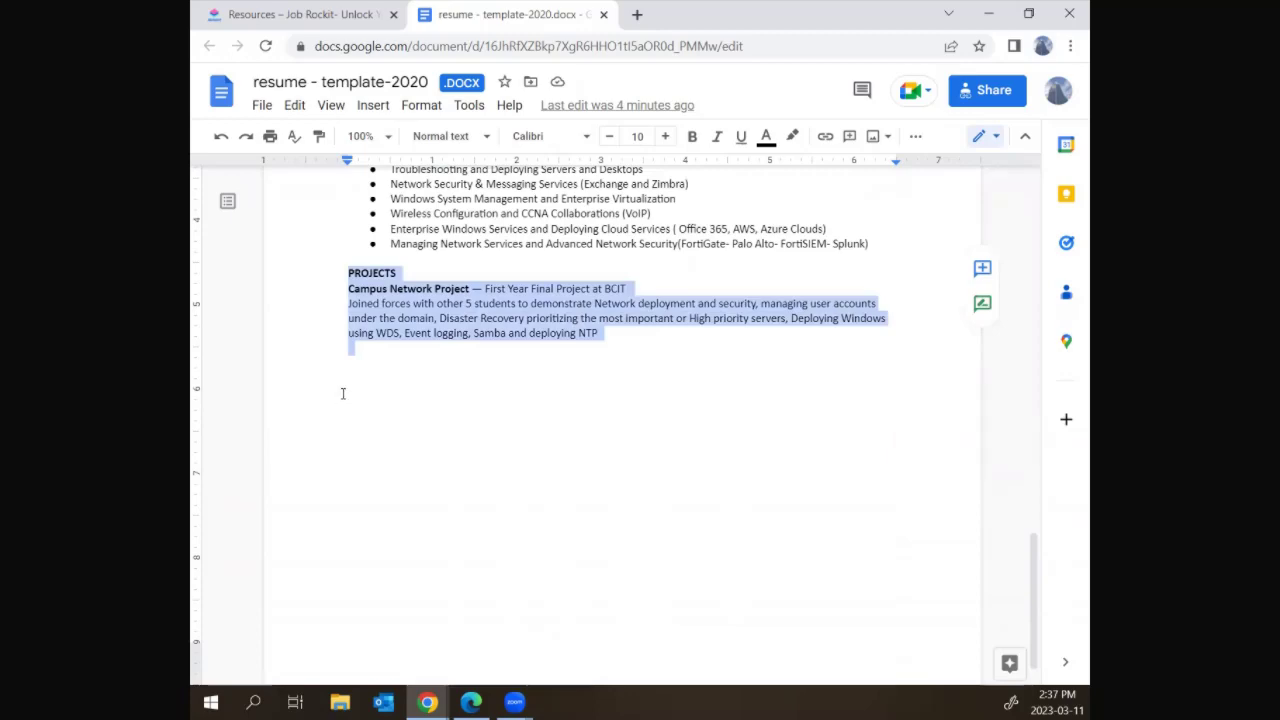
Return to the Objective section on the first page and highlight its adjectives "self-motivated, hardworking"
scroll(349, 392, "up", 5)
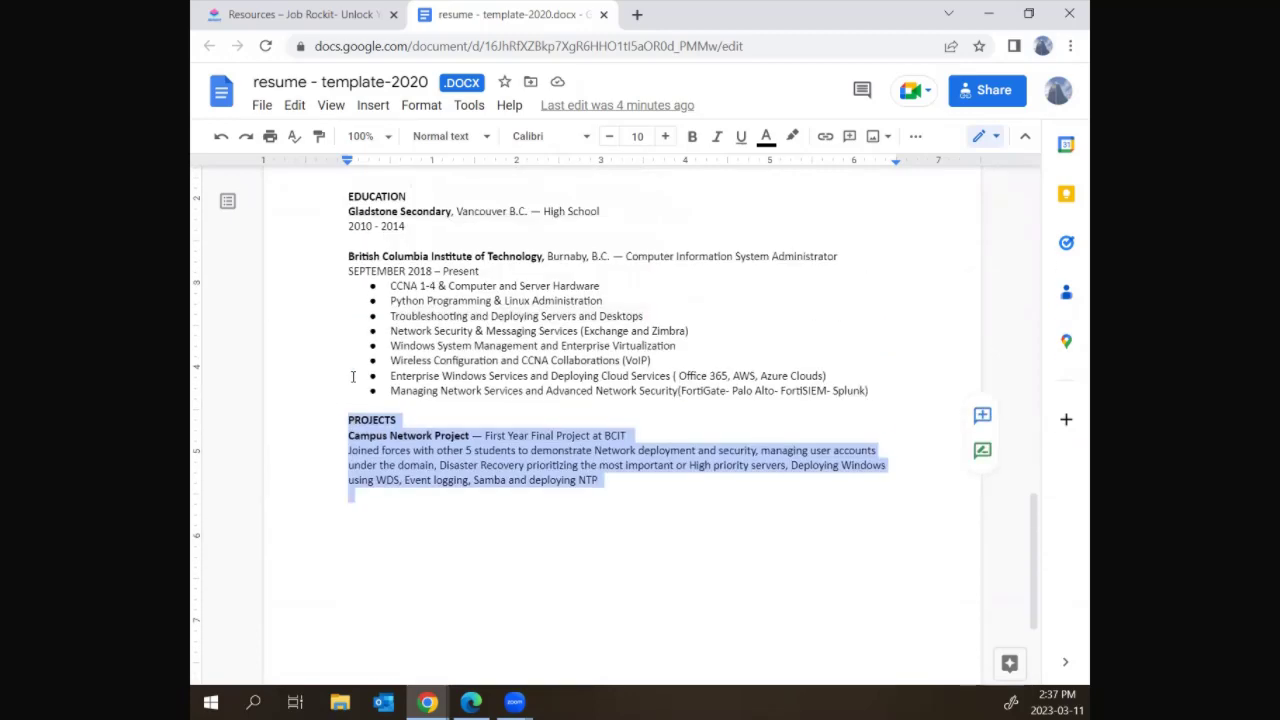
scroll(352, 377, "up", 7)
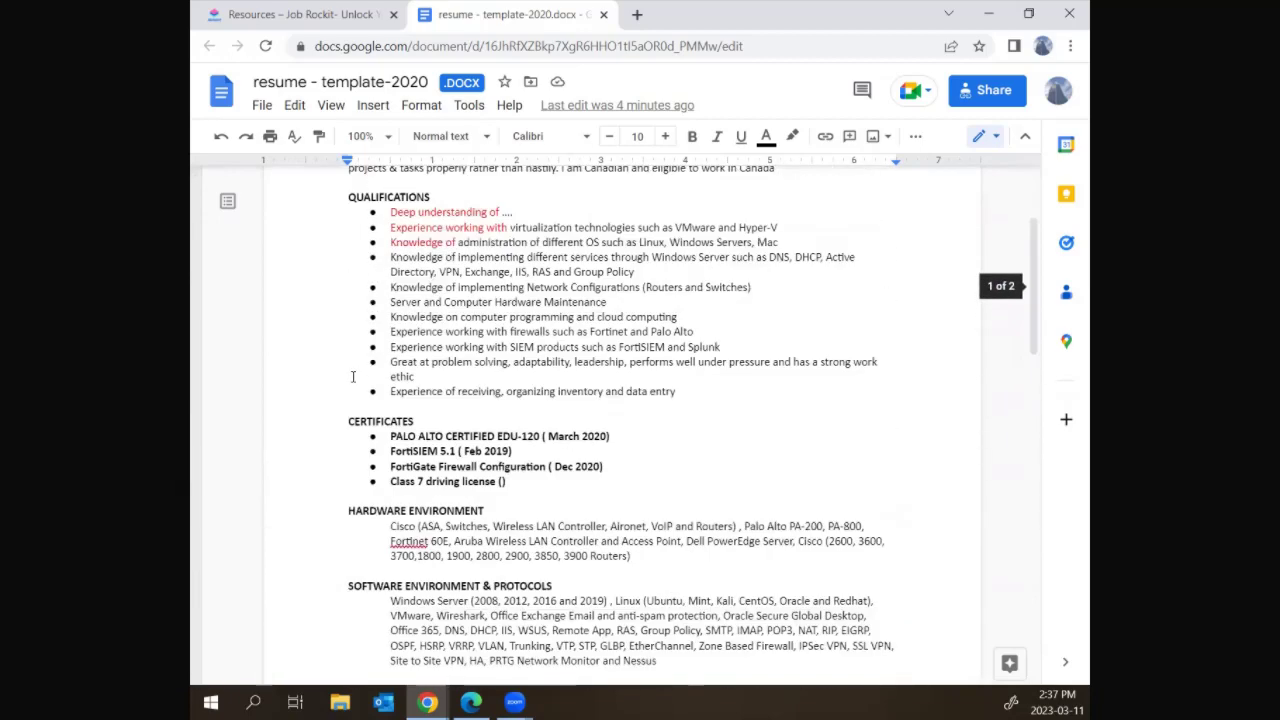
scroll(352, 377, "up", 1)
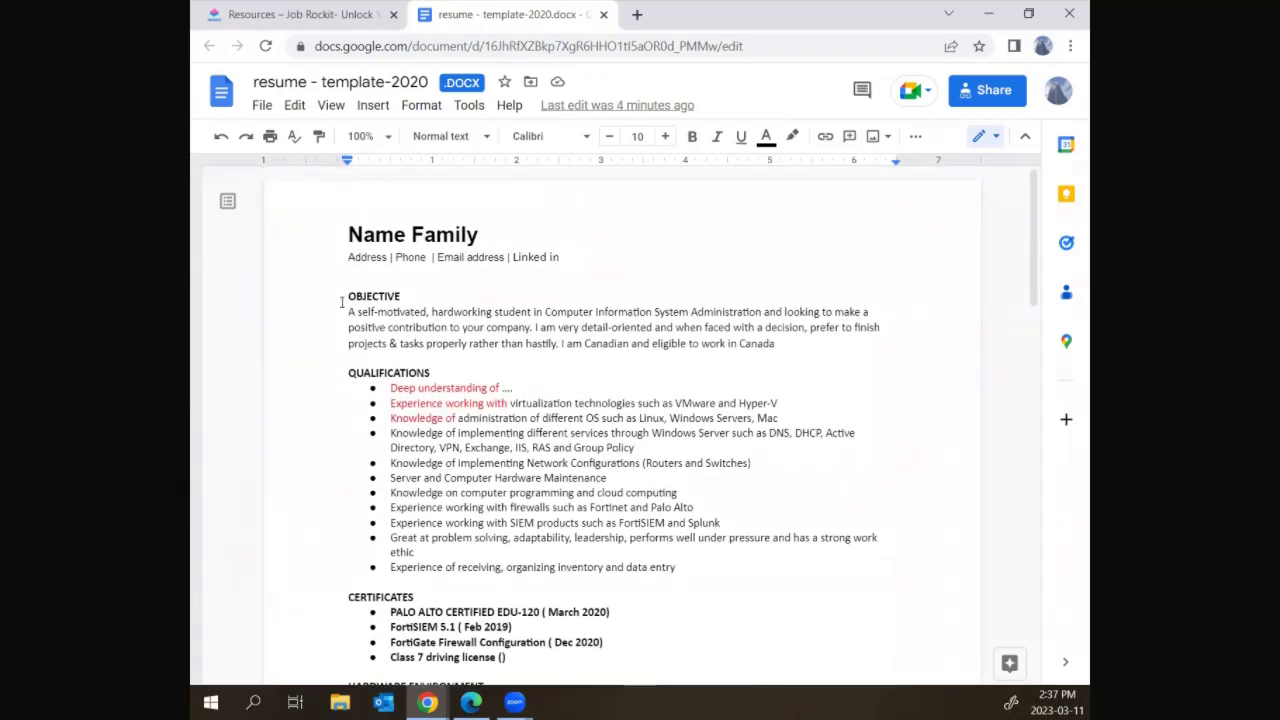
left_click_drag(341, 298, 325, 360)
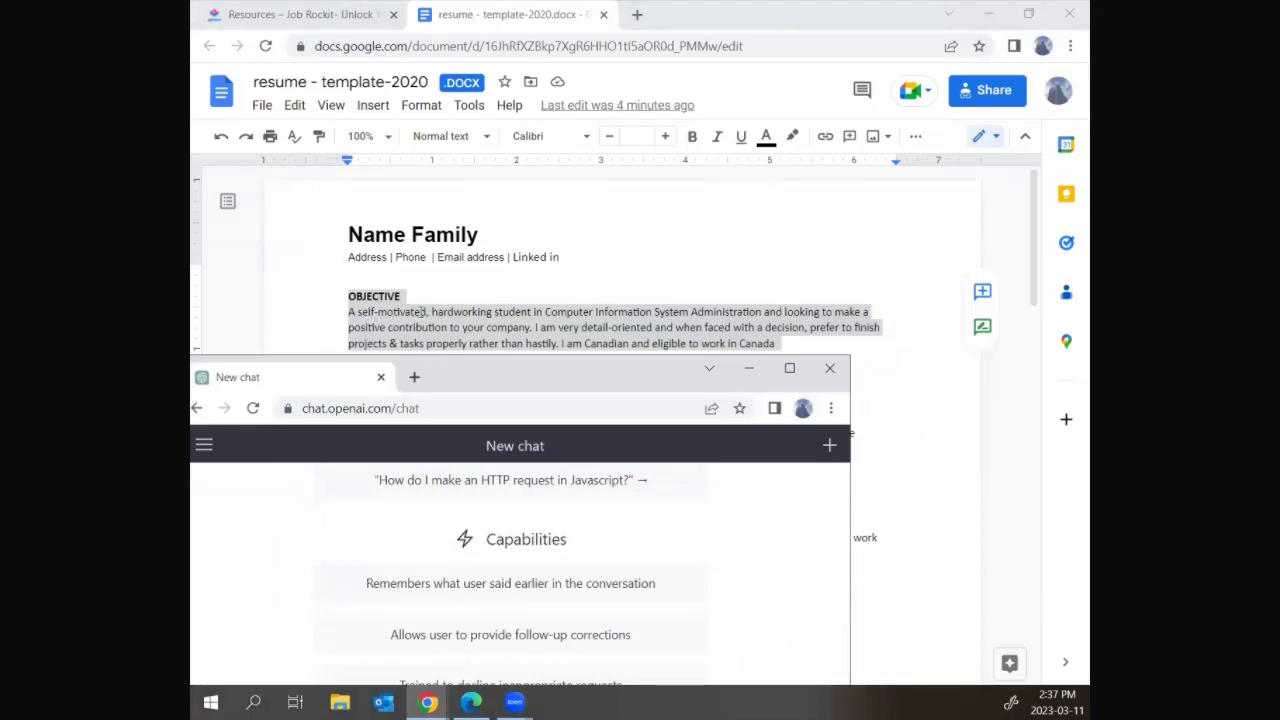
left_click(362, 315)
left_click_drag(357, 312, 492, 315)
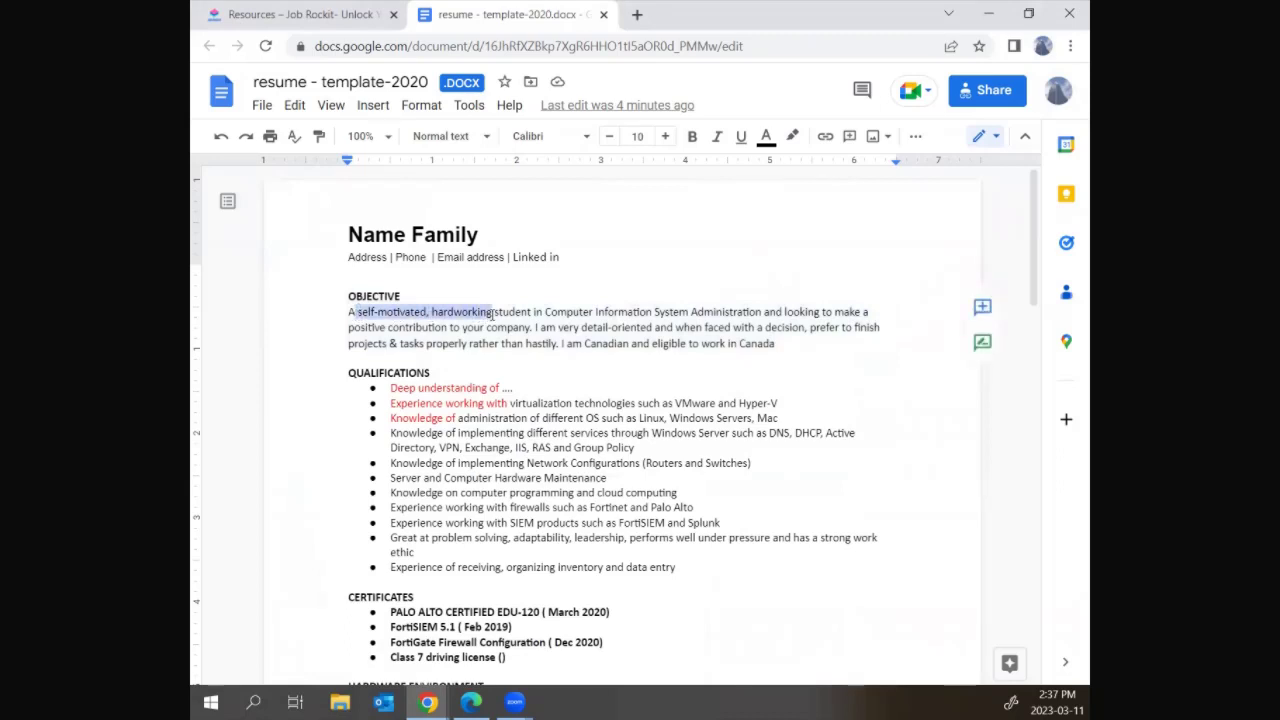
Switch to the browser window with the new ChatGPT chat and maximize it
left_click(470, 702)
mouse_move(428, 702)
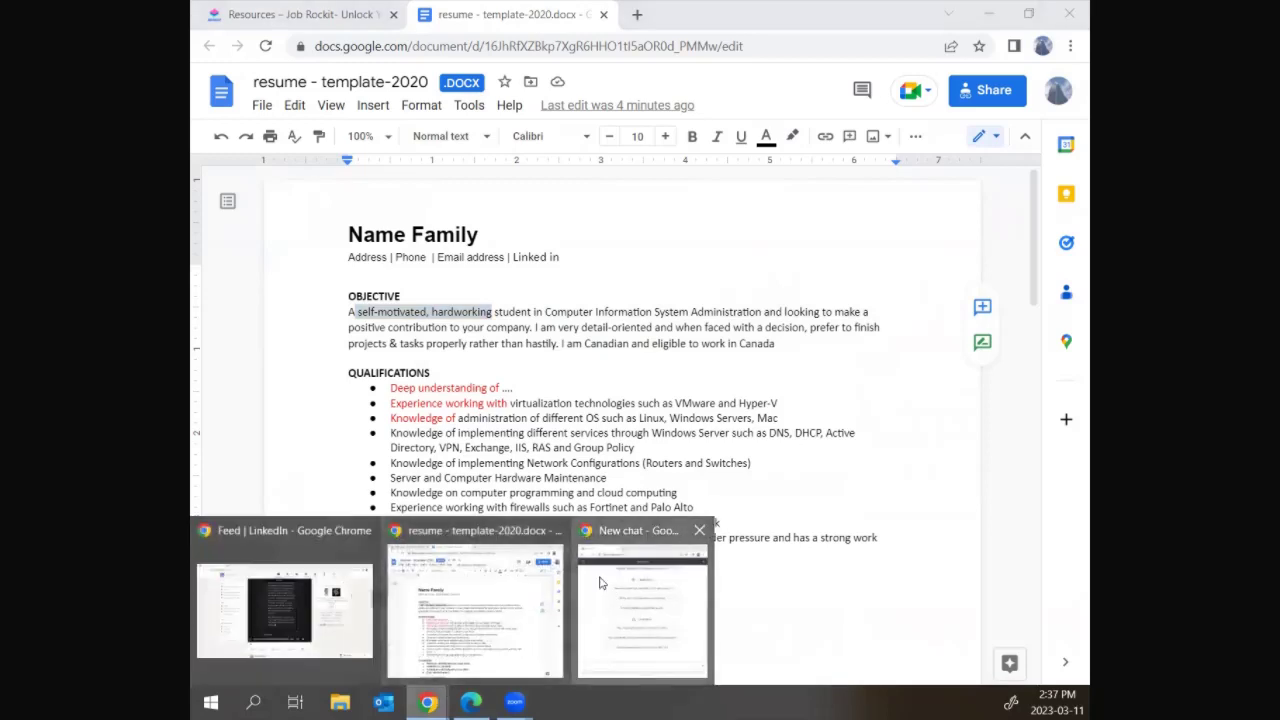
left_click(640, 610)
double_click(558, 377)
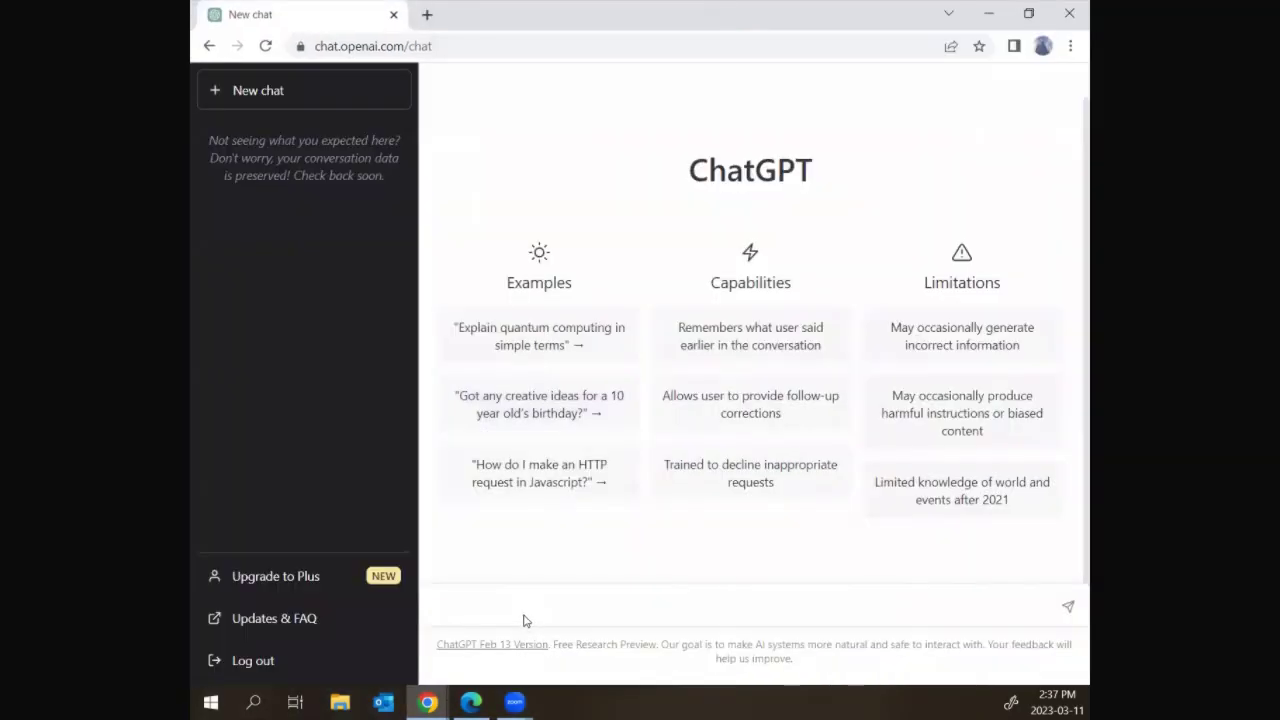
Send the prompt "I want to write objective for resume with these adjectives: hardworking, detail-oriented, team working"
left_click(524, 621)
type("I want to wr")
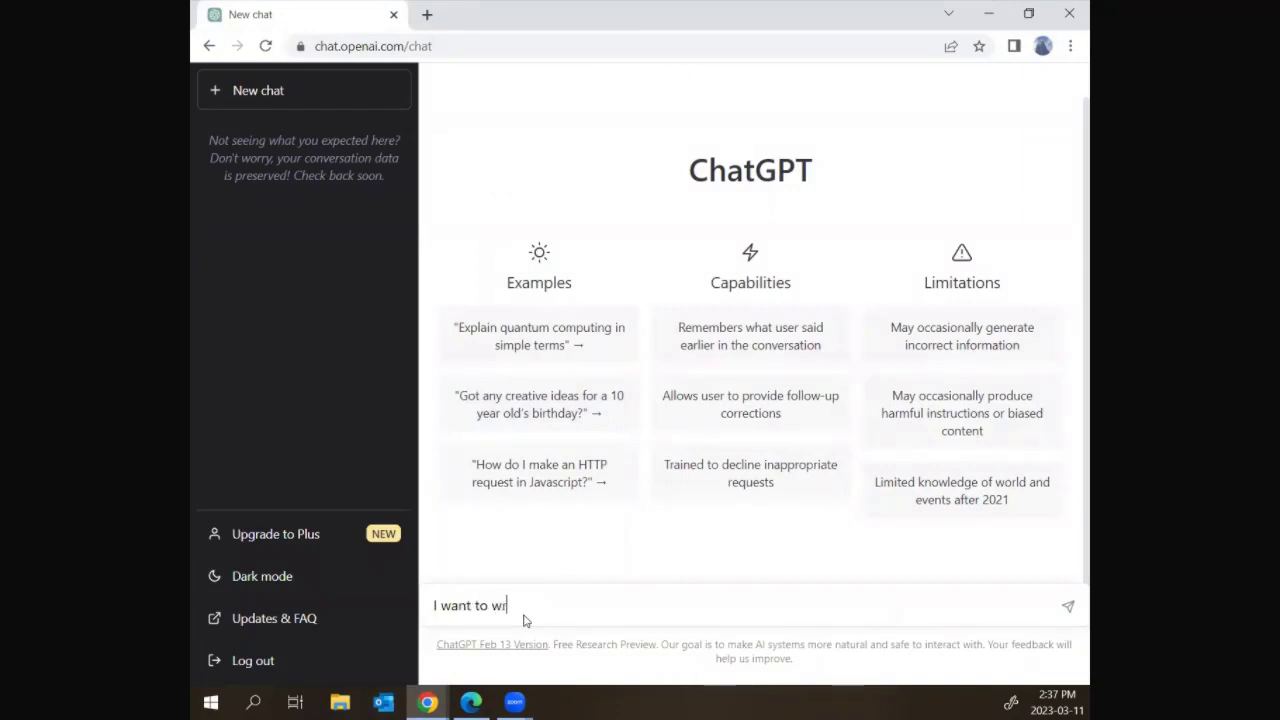
type("ite objective for resume with ")
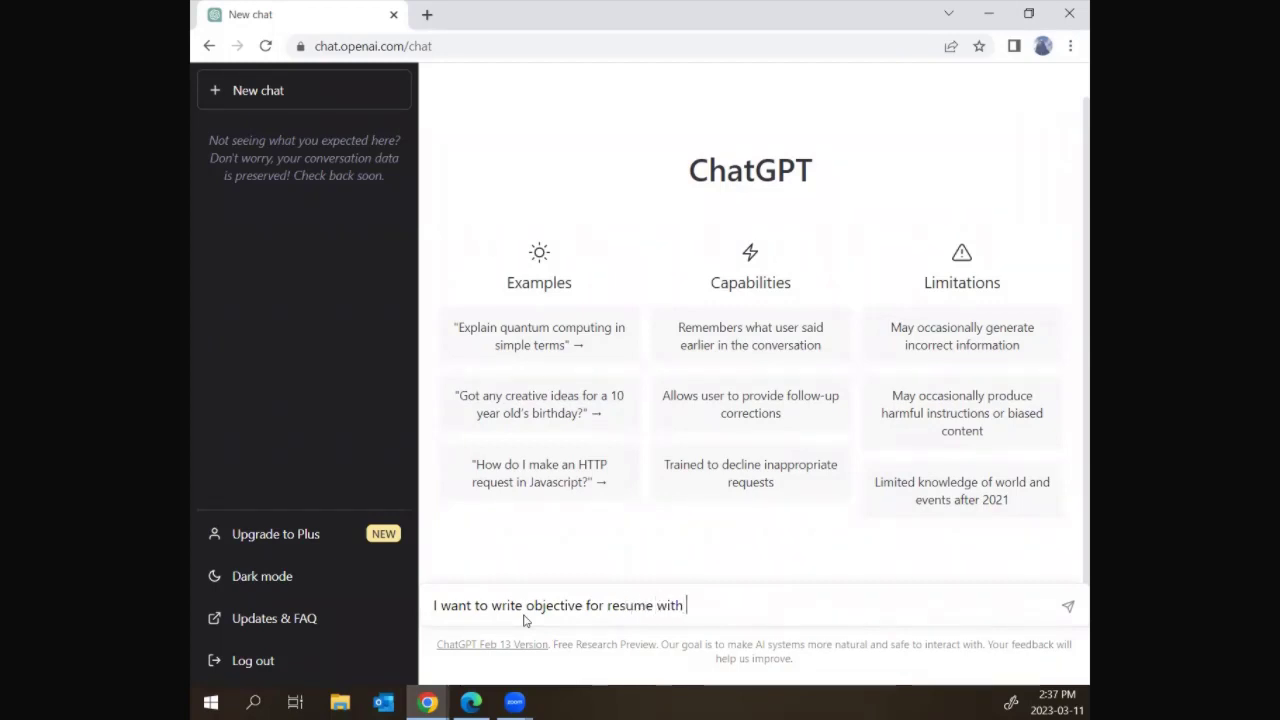
type("these adjectives: ")
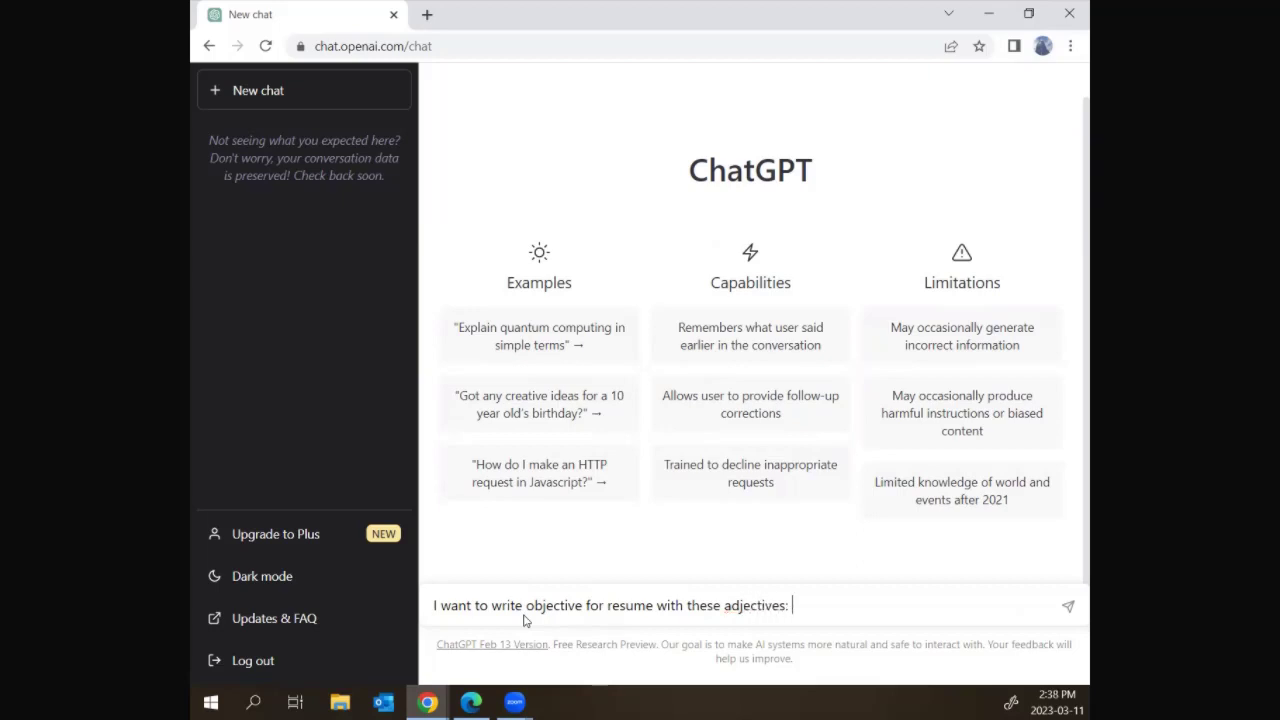
type("hardworking, detail")
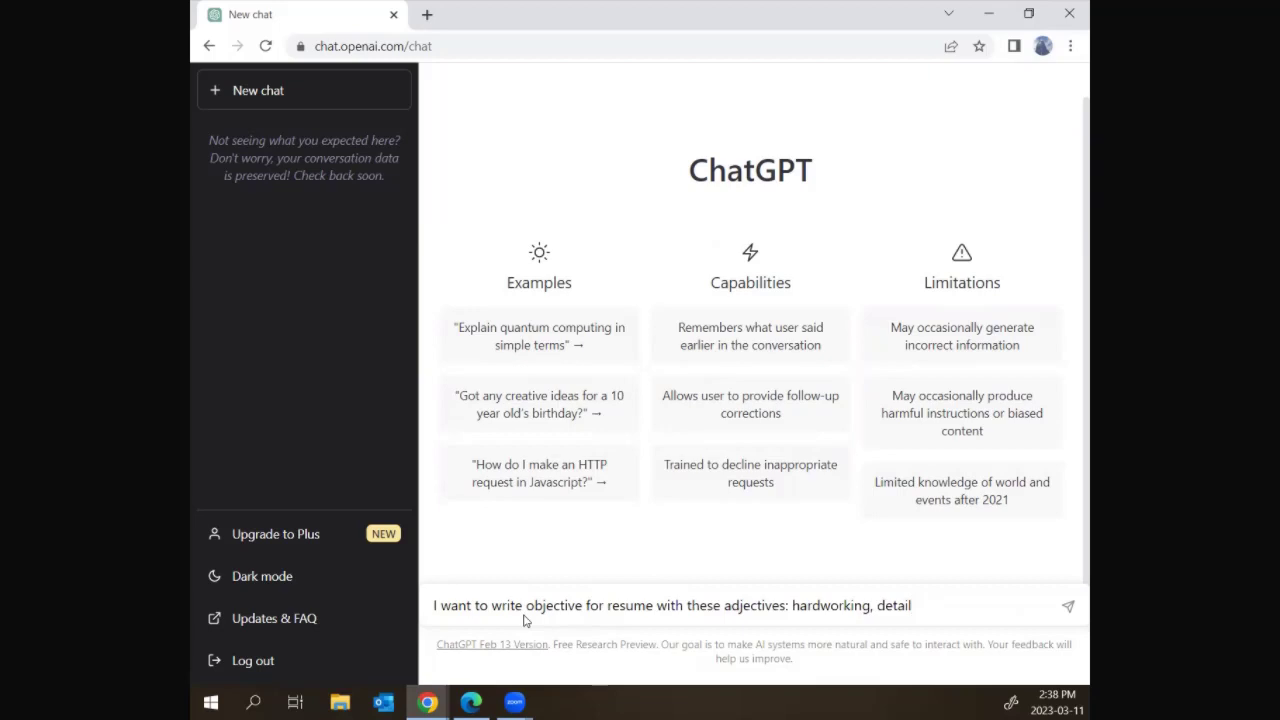
type("-oriented, team working")
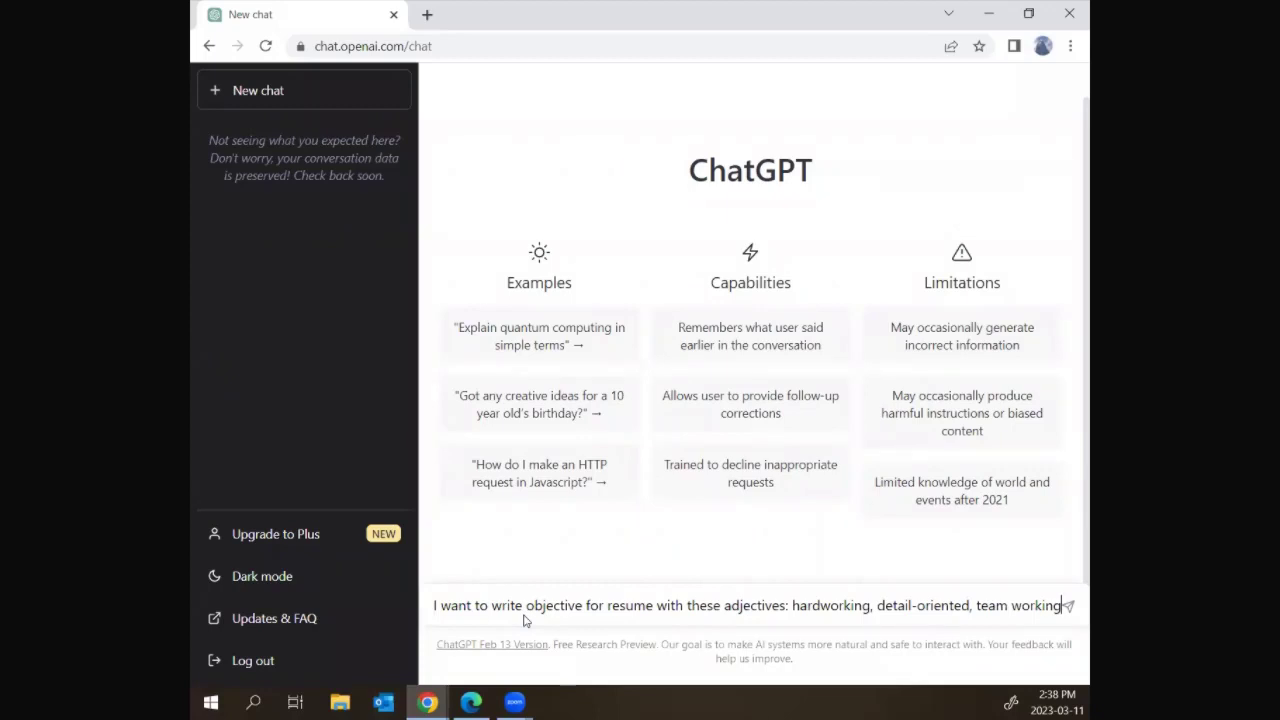
key("Return")
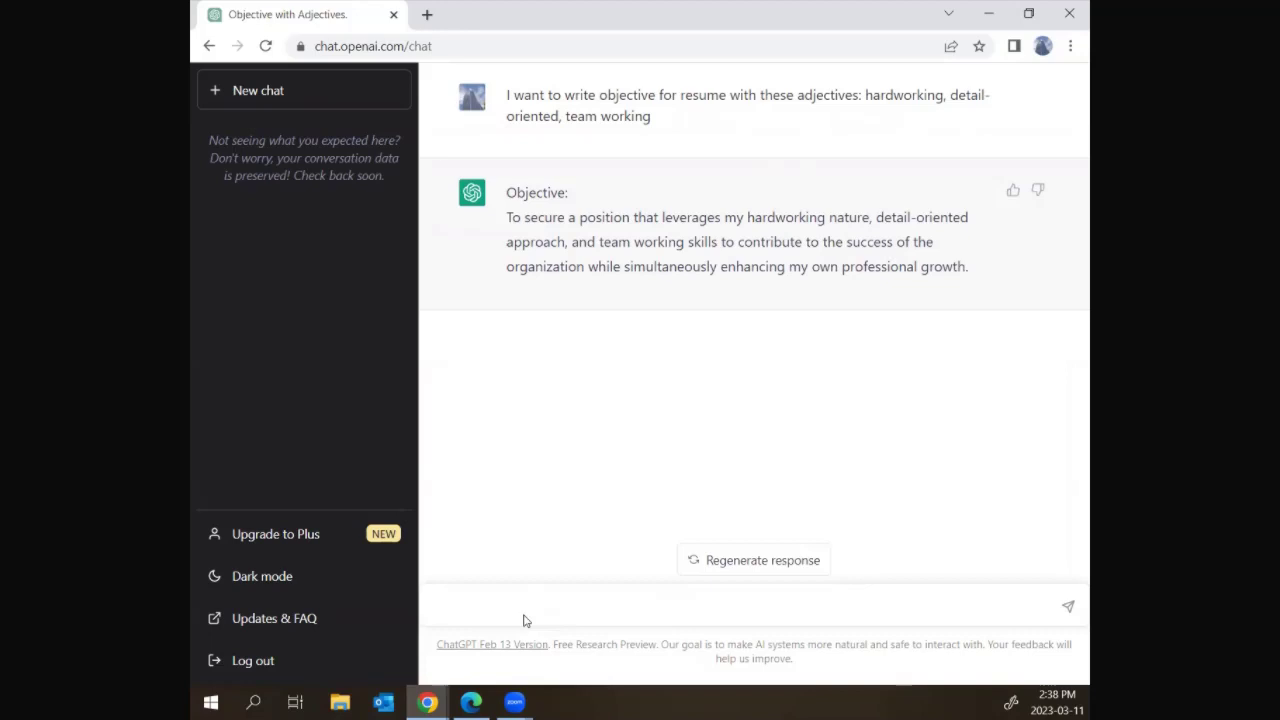
Send the follow-up "write this sentence in I format" and answer the clarifying question with "yes"
type("write")
key("BackSpace")
key("BackSpace")
key("BackSpace")
key("BackSpace")
type("rite this sentence in I format")
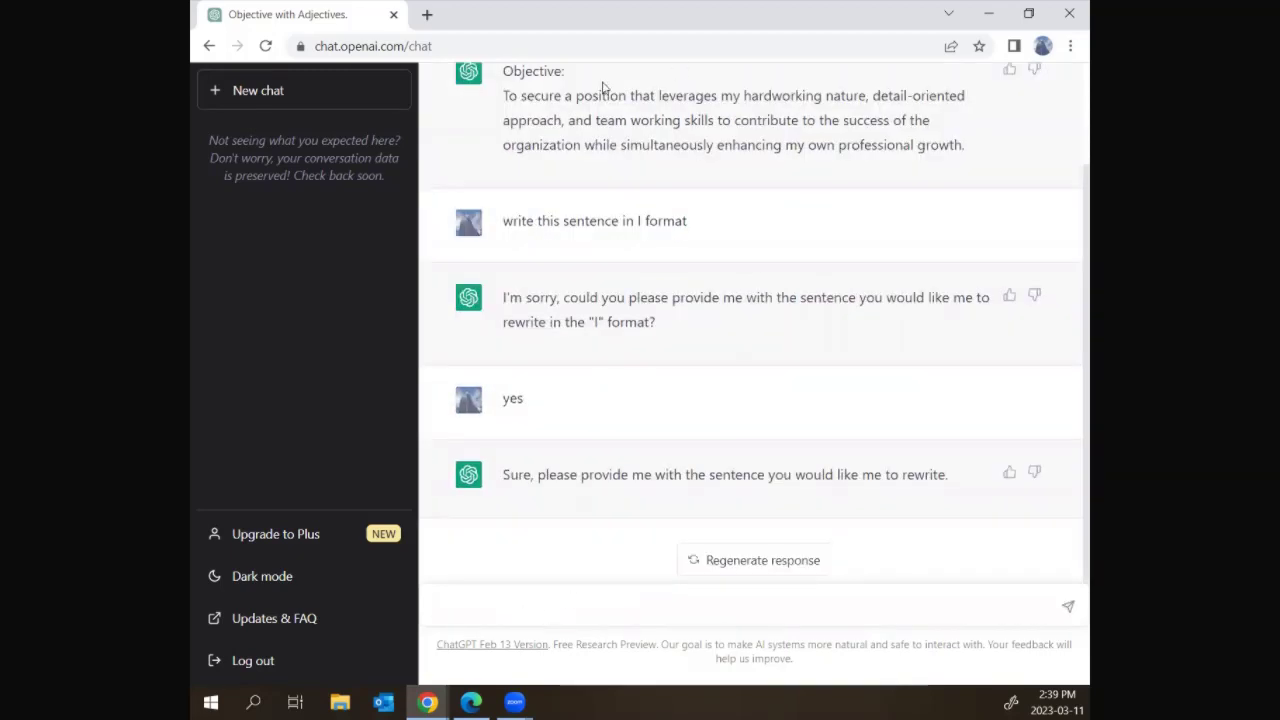
Copy the full objective sentence from ChatGPT's first reply and send it as the sentence for rewriting
left_click_drag(495, 70, 765, 123)
left_click(765, 123)
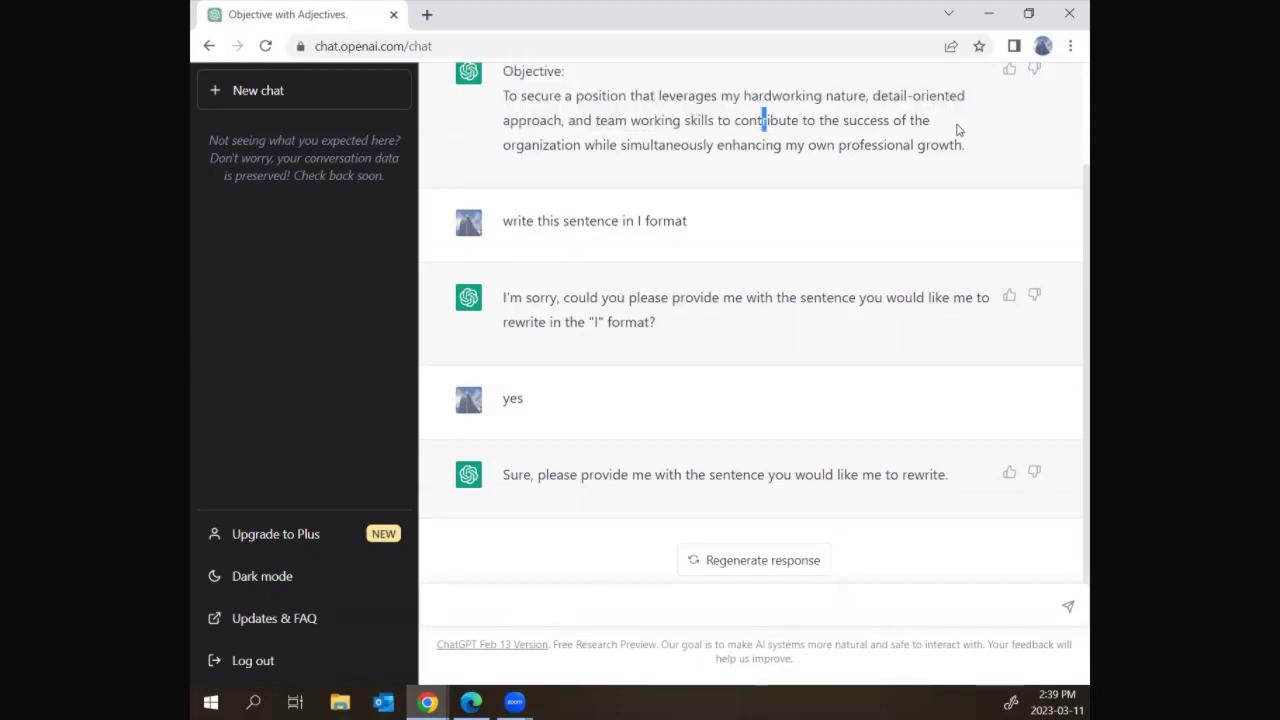
left_click_drag(968, 150, 502, 95)
key("ctrl+c")
left_click(554, 601)
key("ctrl+v")
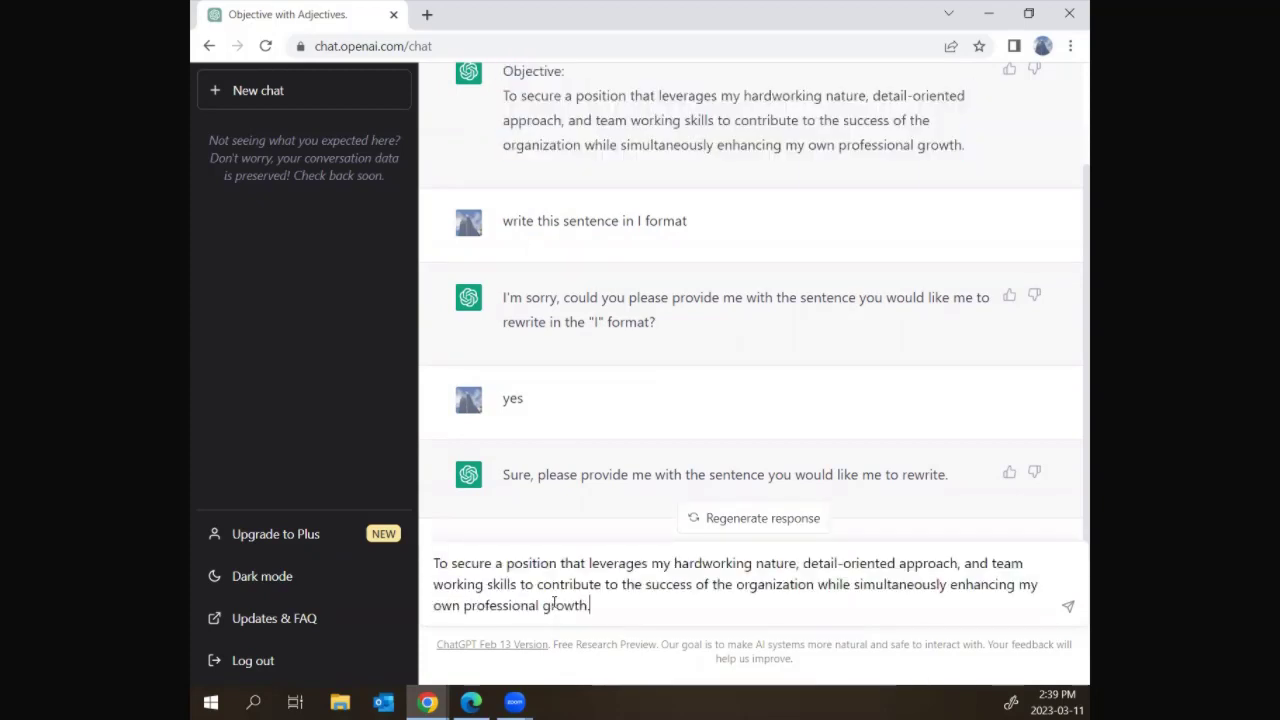
key("Return")
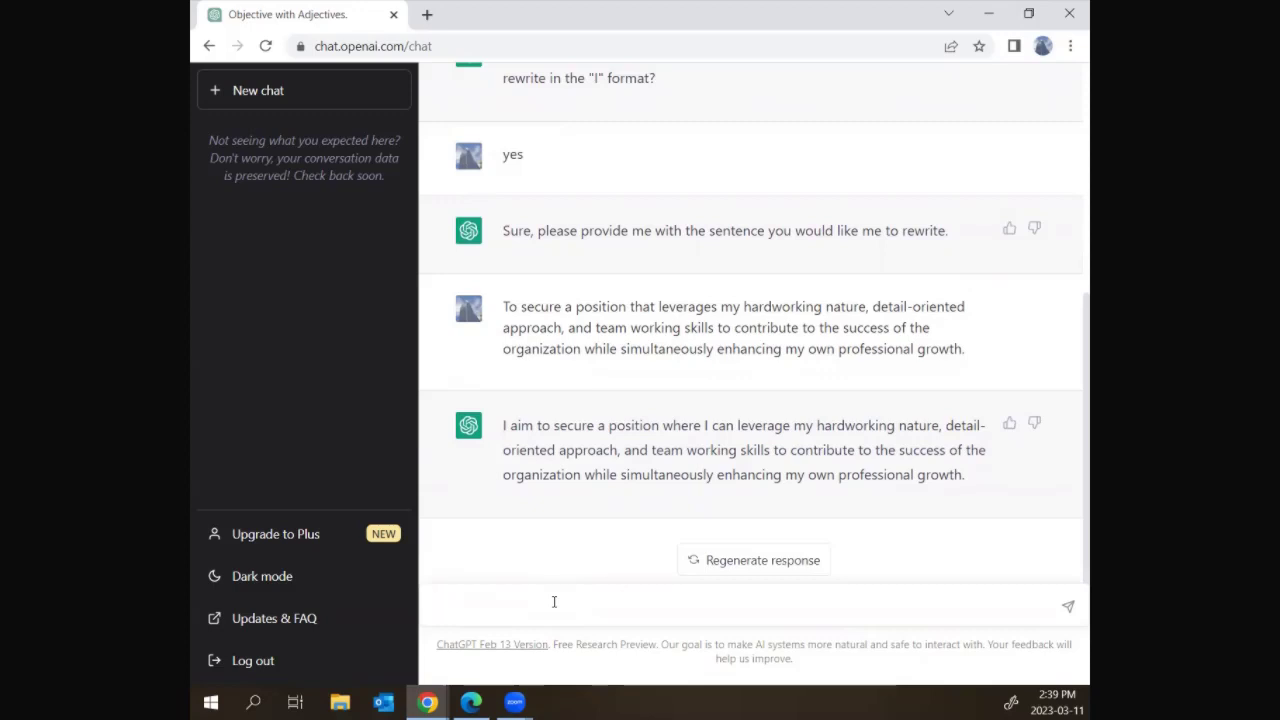
Send the prompt "show me template for writing objective in resume"
type("show me template for")
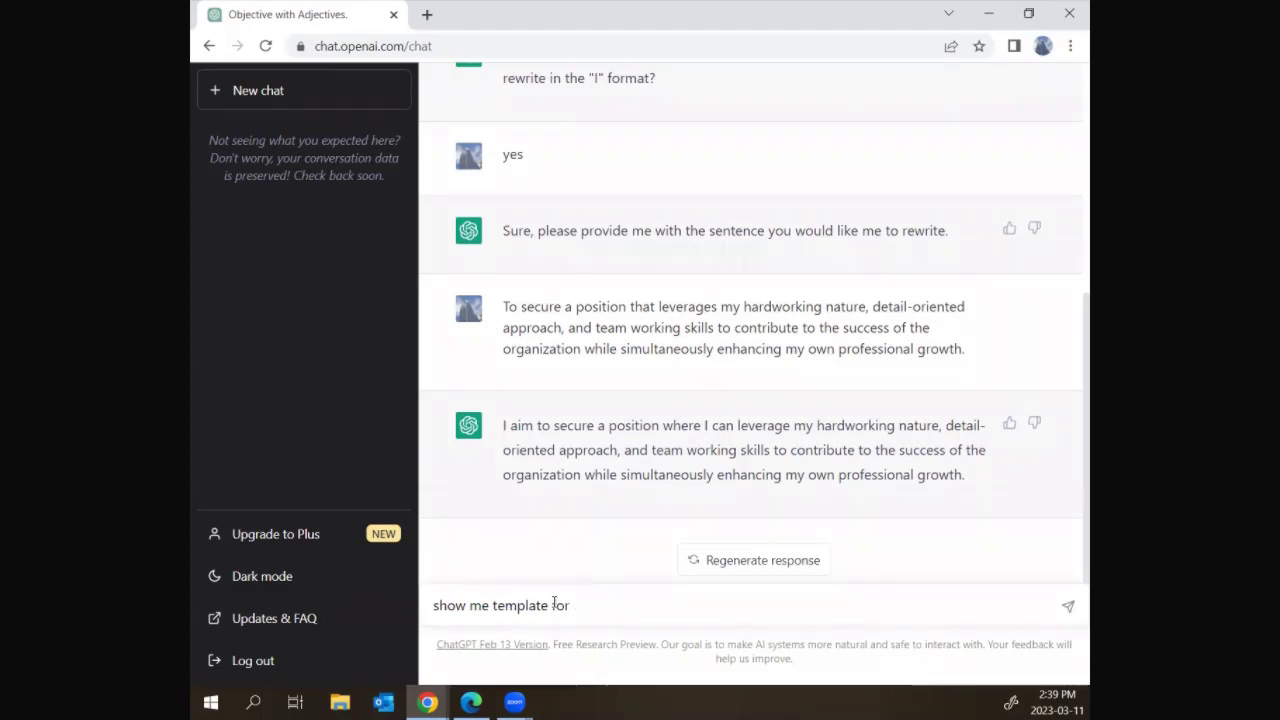
key("BackSpace")
key("BackSpace")
key("BackSpace")
type("for writing objec")
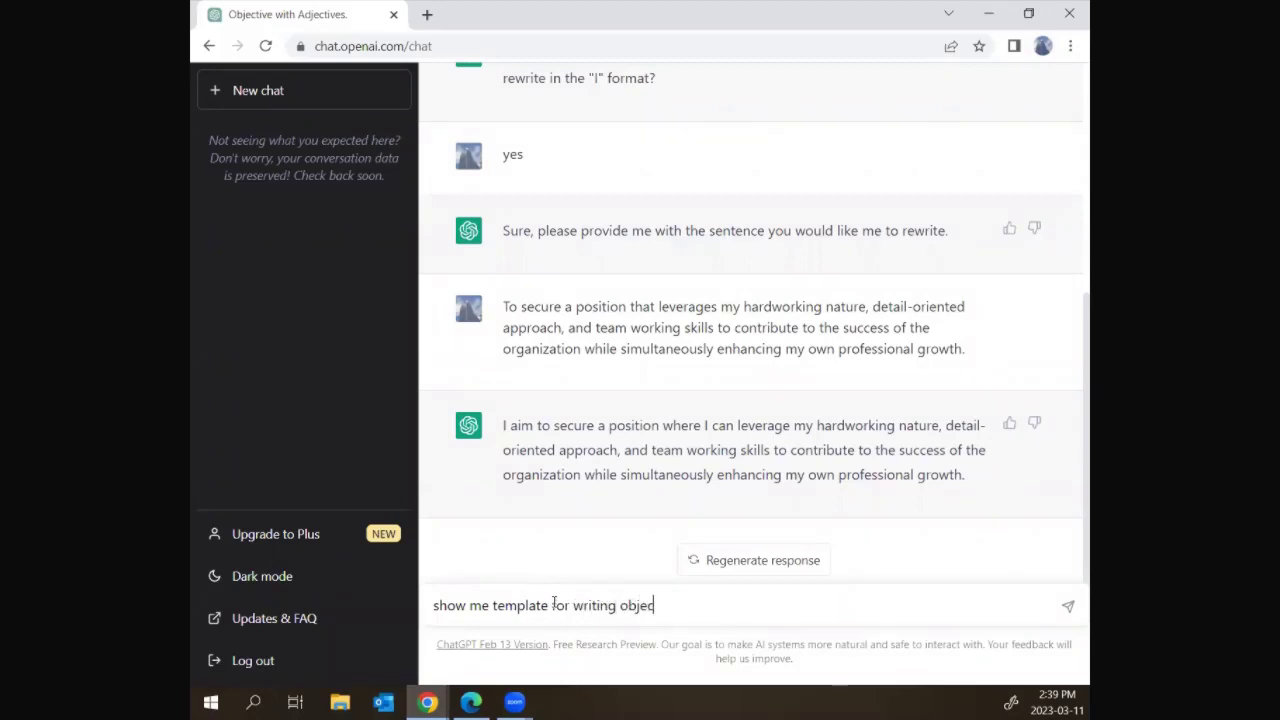
type("tive in resume")
key("Return")
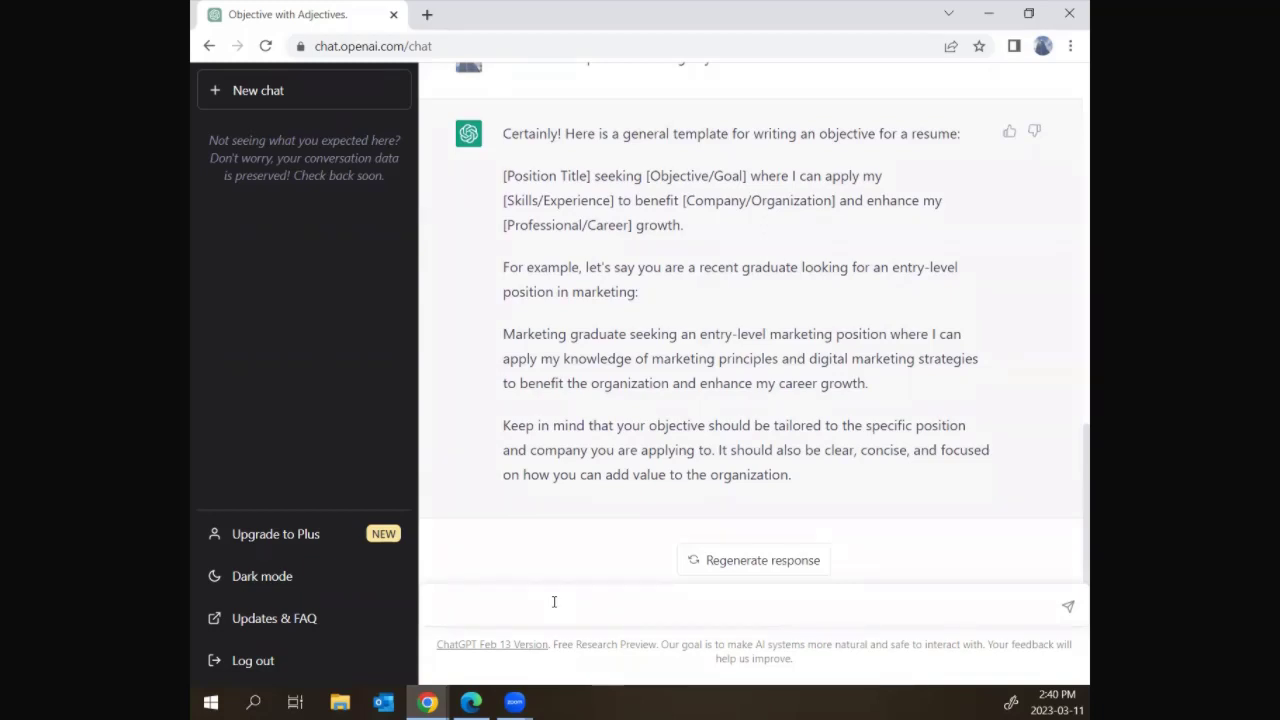
Send the prompt "show me some samples of cover letter" and look through the sample letters in the reply
type("show me some samples of")
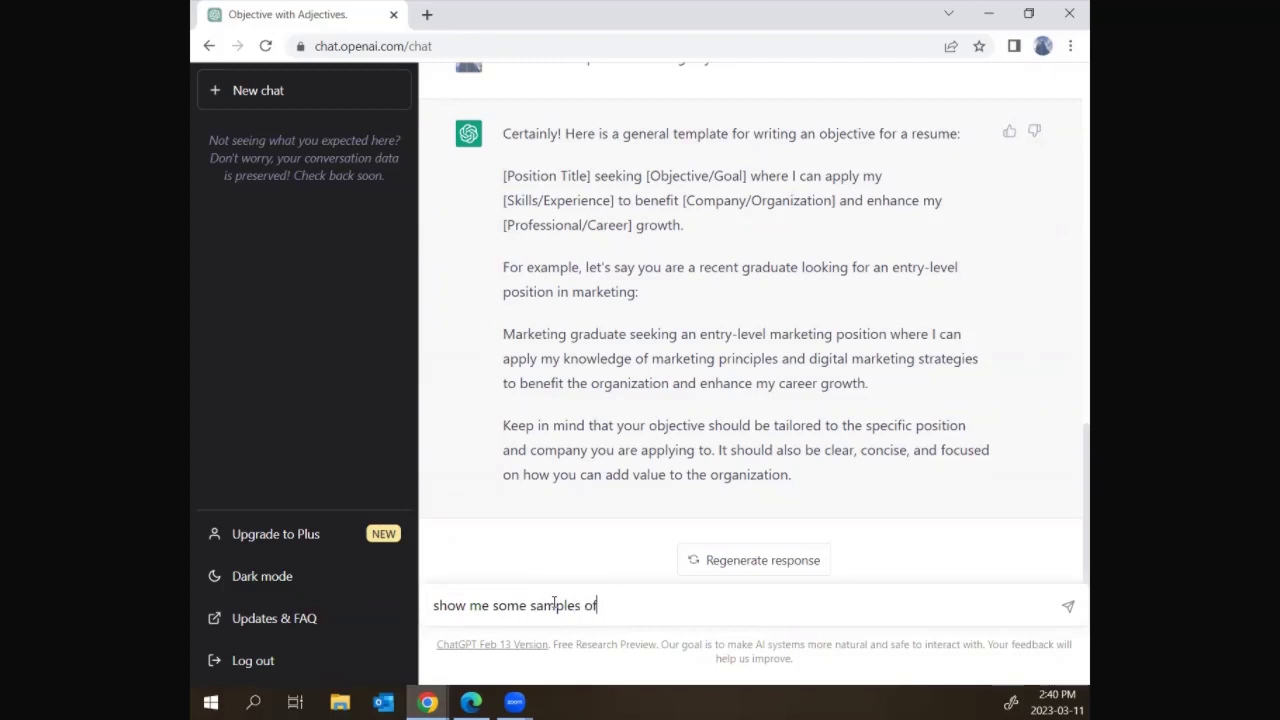
type(" cover letter")
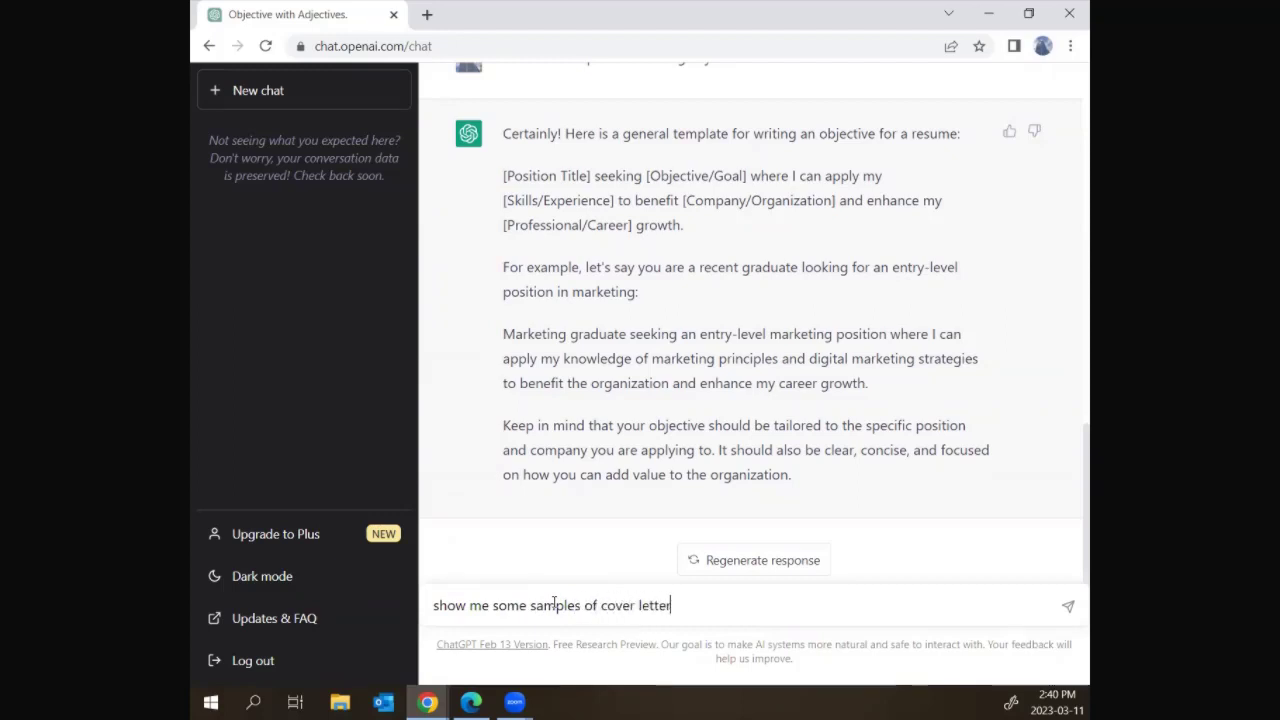
key("Return")
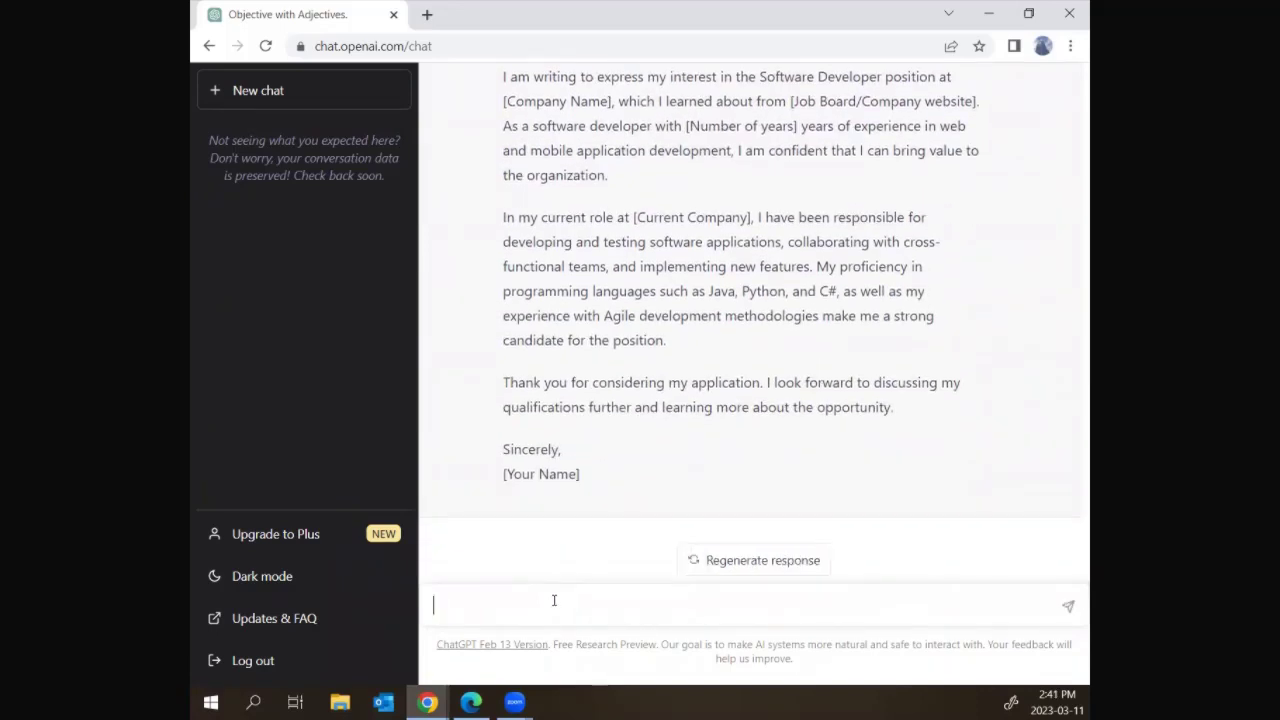
scroll(757, 412, "up", 4)
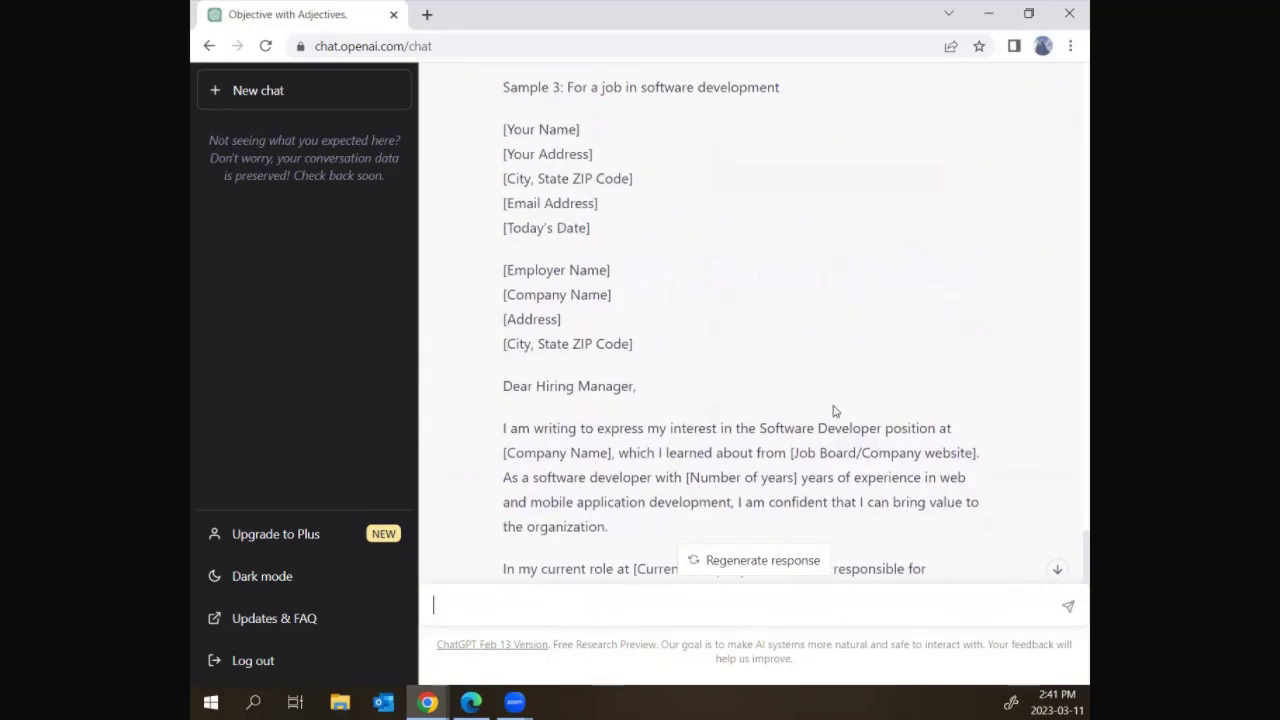
scroll(757, 428, "up", 6)
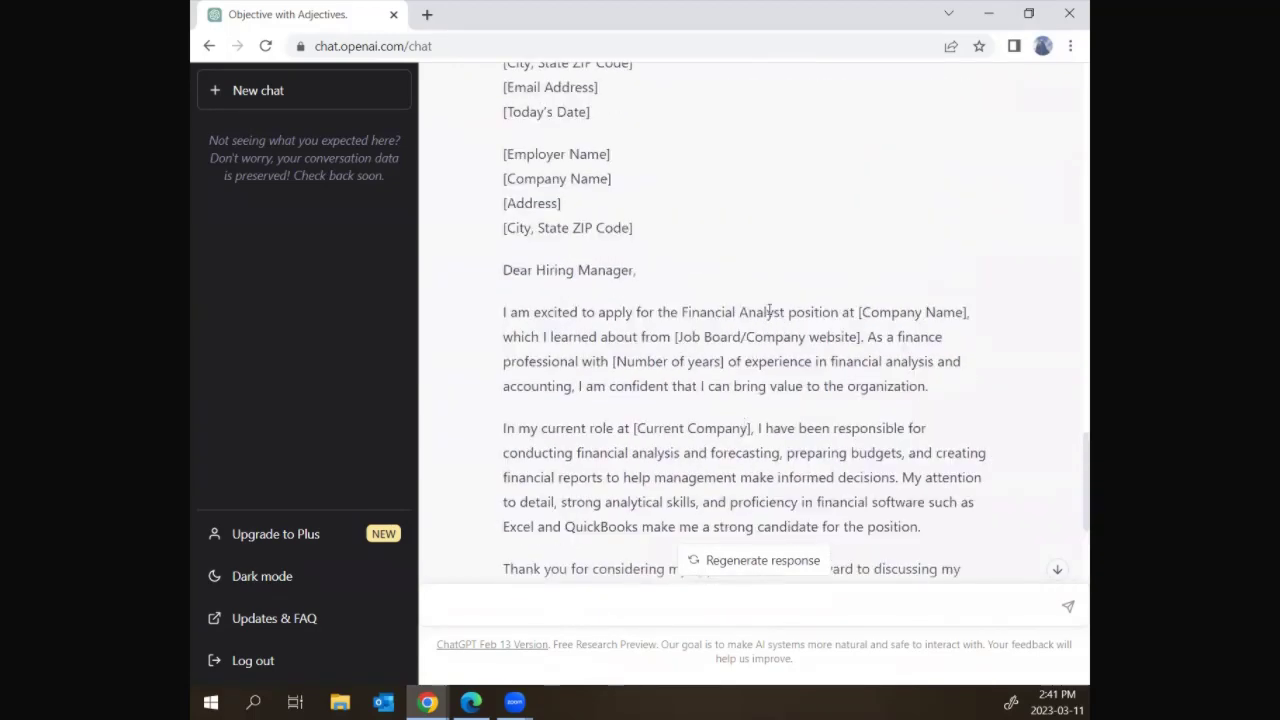
scroll(705, 340, "up", 6)
scroll(705, 340, "down", 10)
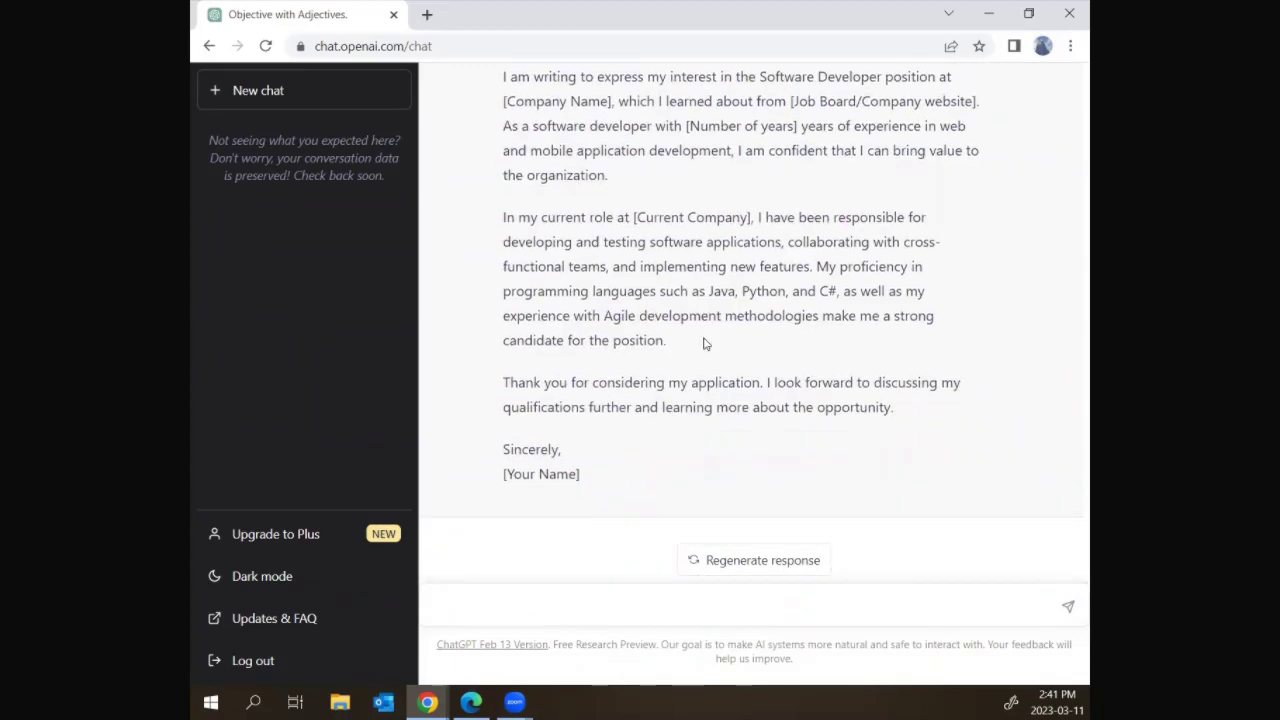
Write the prompt "show me a sample for network administrator" without sending it
type("show ma")
key("BackSpace")
type("e samples")
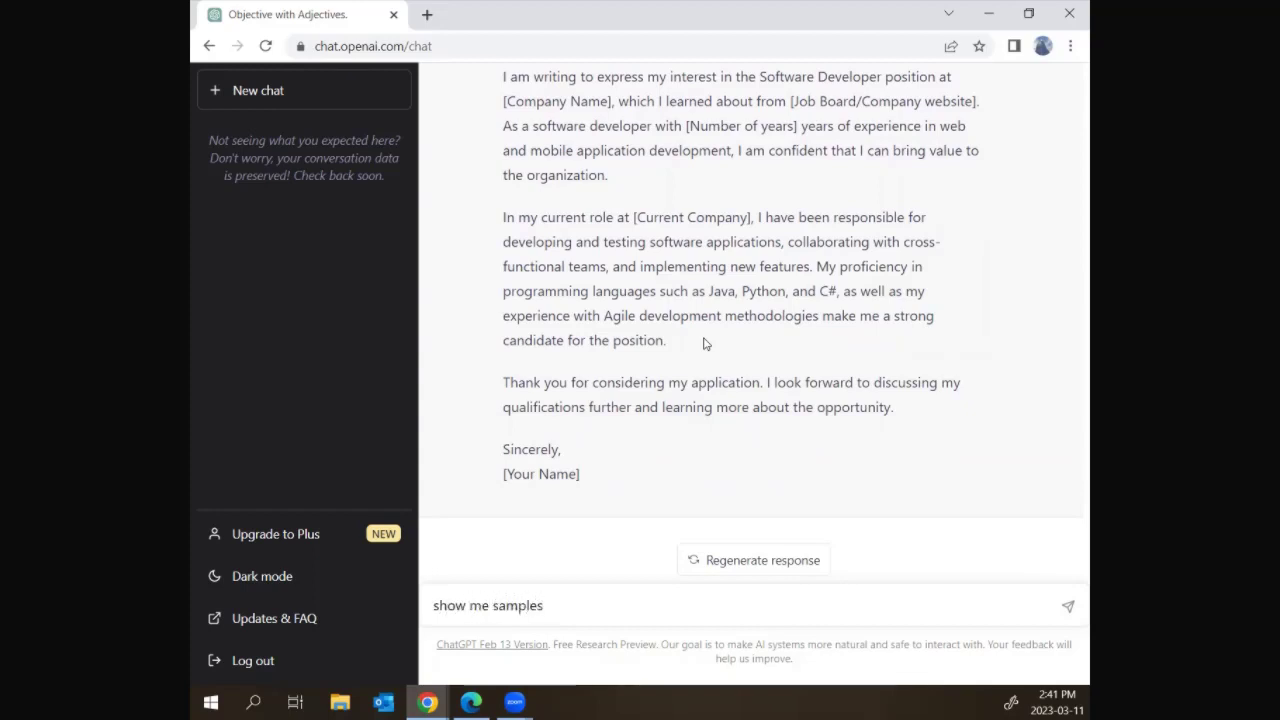
key("BackSpace")
key("BackSpace")
key("BackSpace")
key("BackSpace")
key("BackSpace")
key("BackSpace")
type("a sampel")
key("BackSpace")
key("BackSpace")
type("le ")
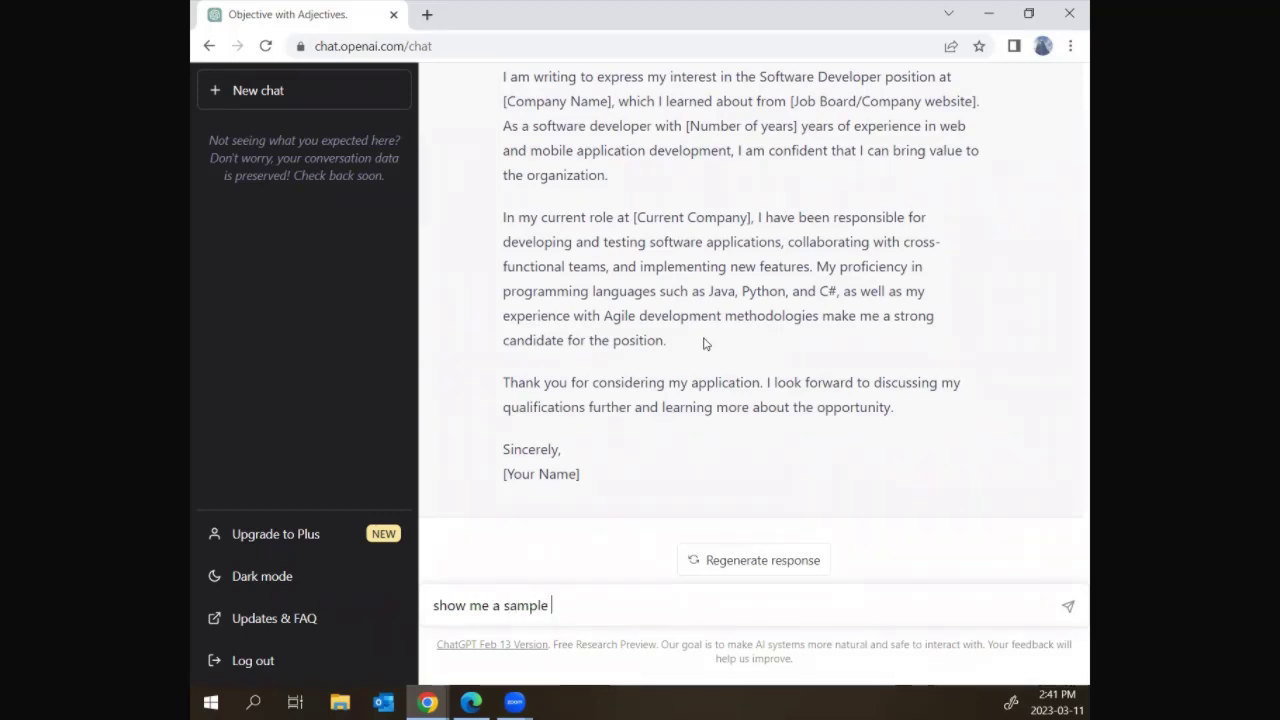
type("for IT")
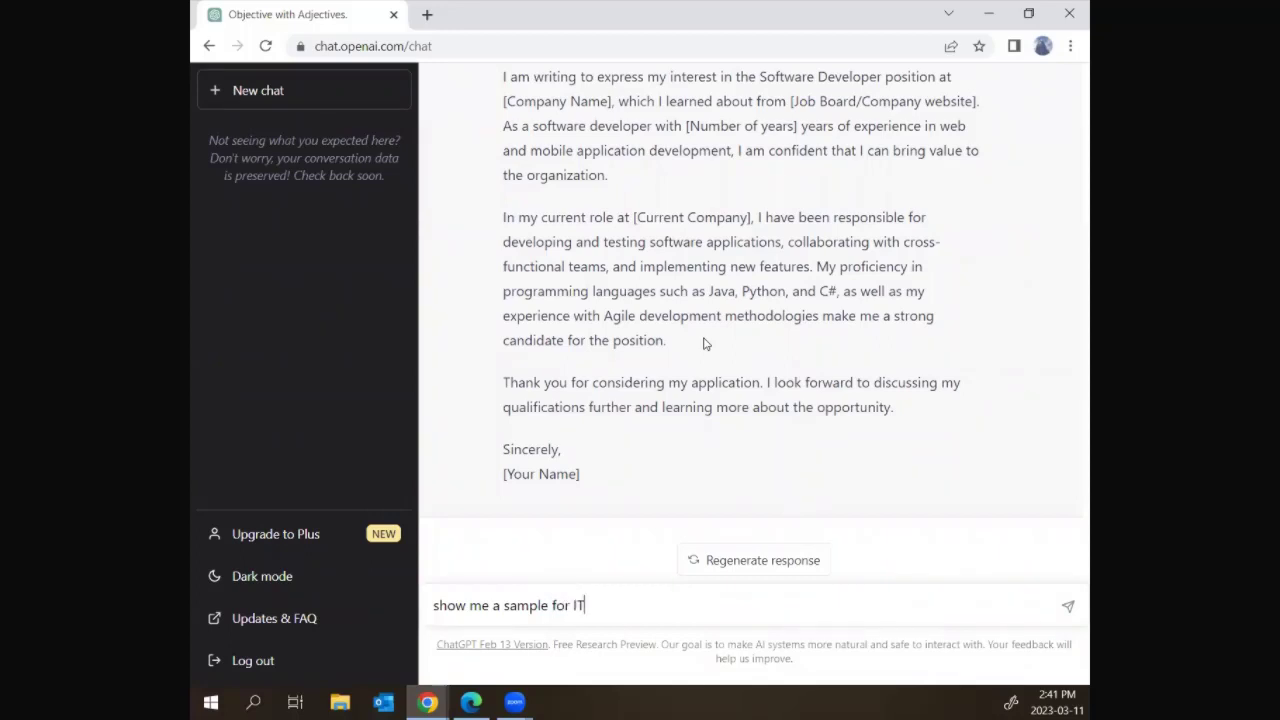
key("BackSpace")
key("BackSpace")
type("network administrator")
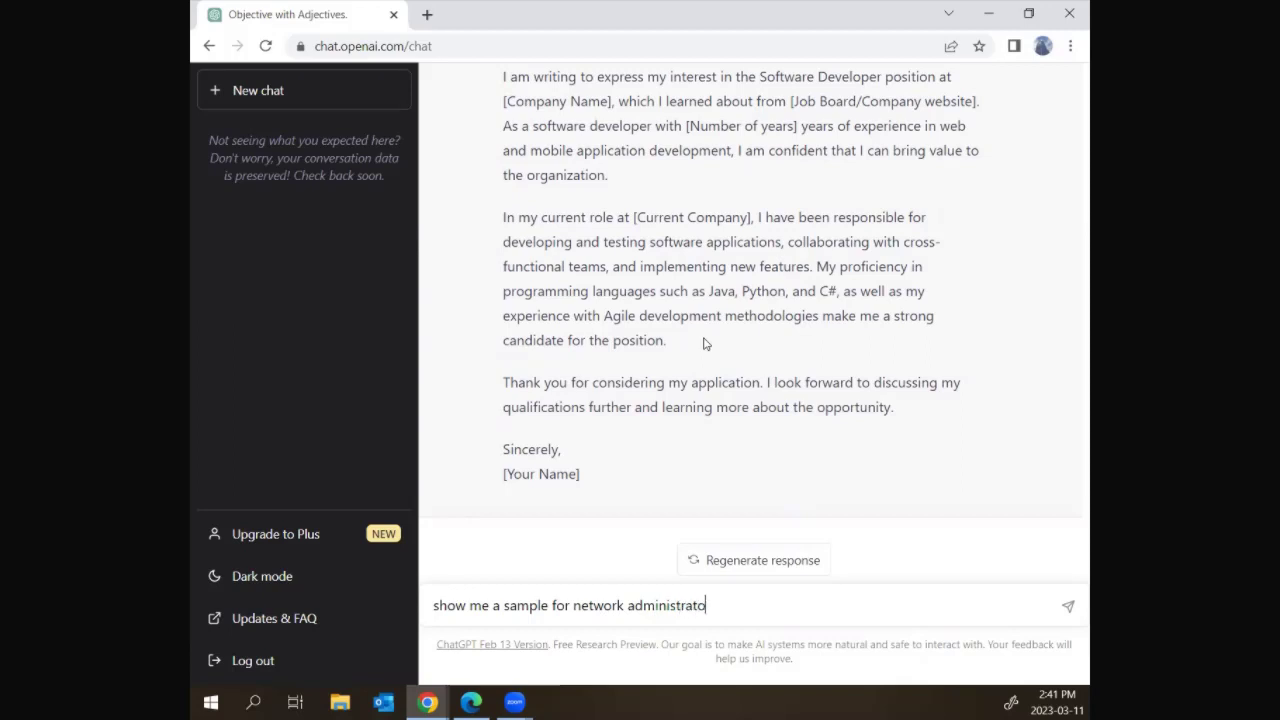
Insert "cover letter" after "sample" in the drafted prompt and send it
left_click(548, 605)
type("cover ")
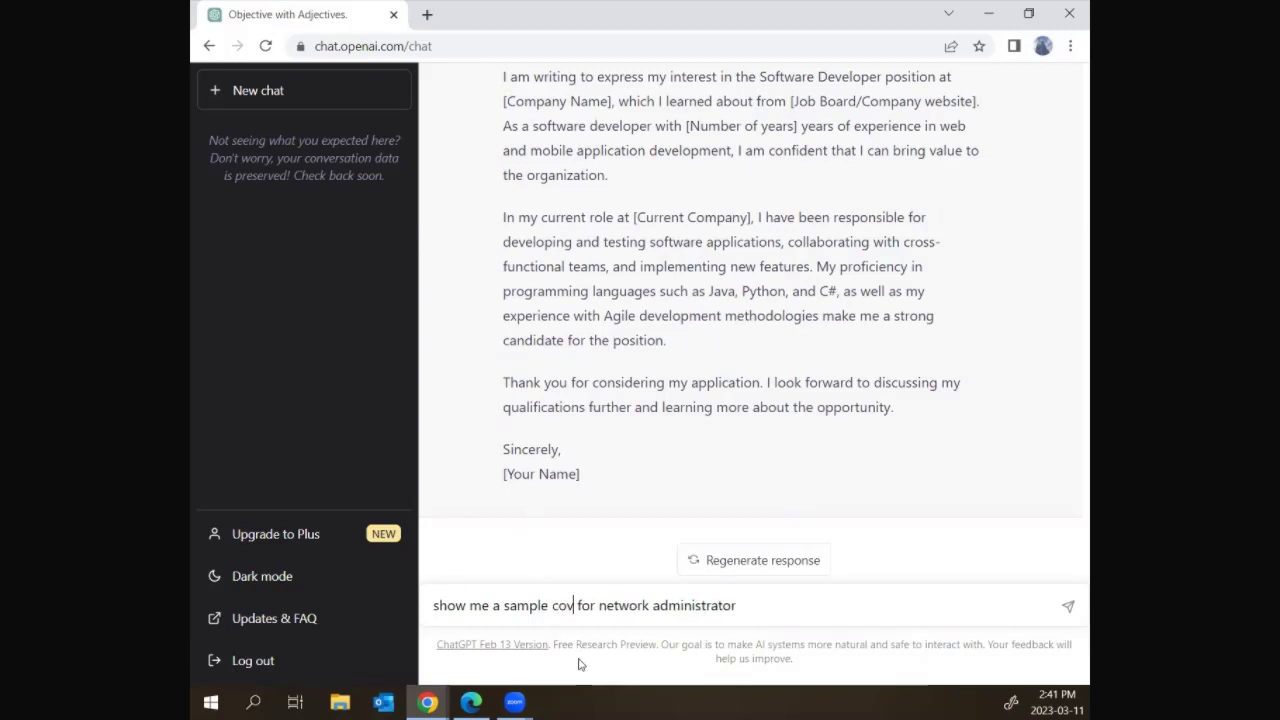
type("letter")
key("Return")
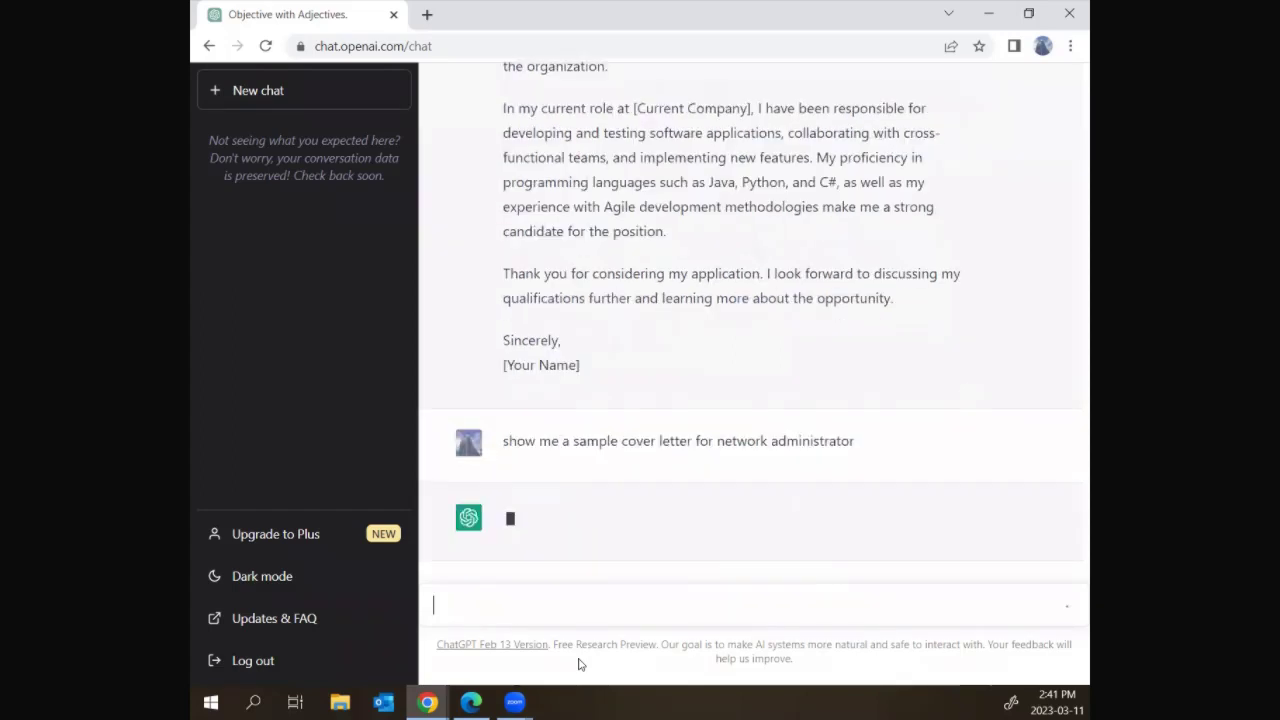